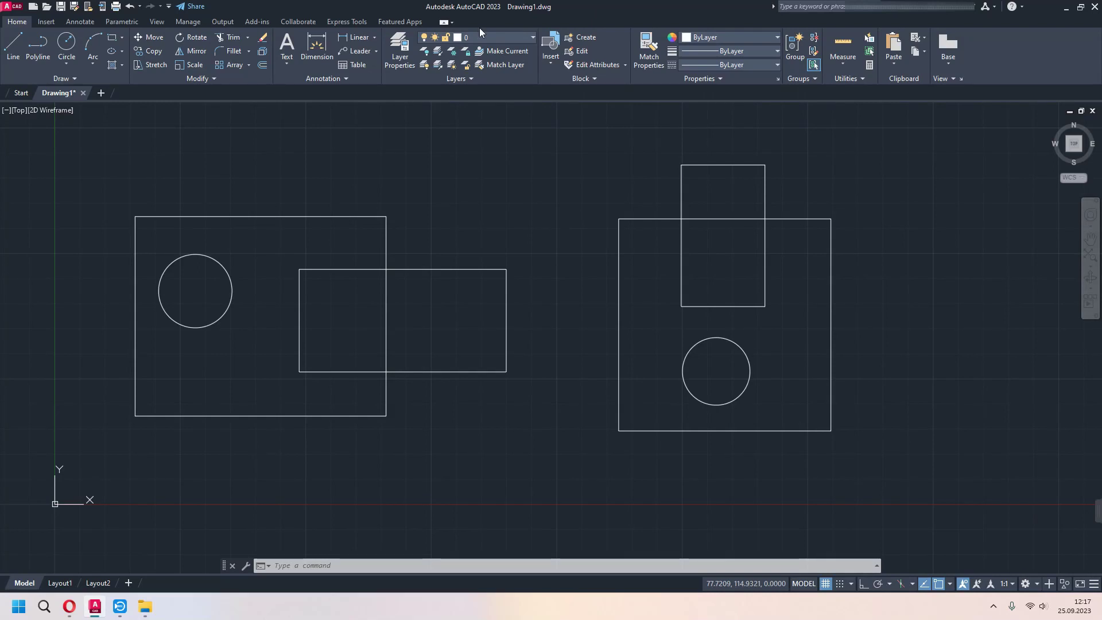
Start a pattern hatch by picking a point inside the large left rectangle, leaving its circle empty.
left_click(122, 67)
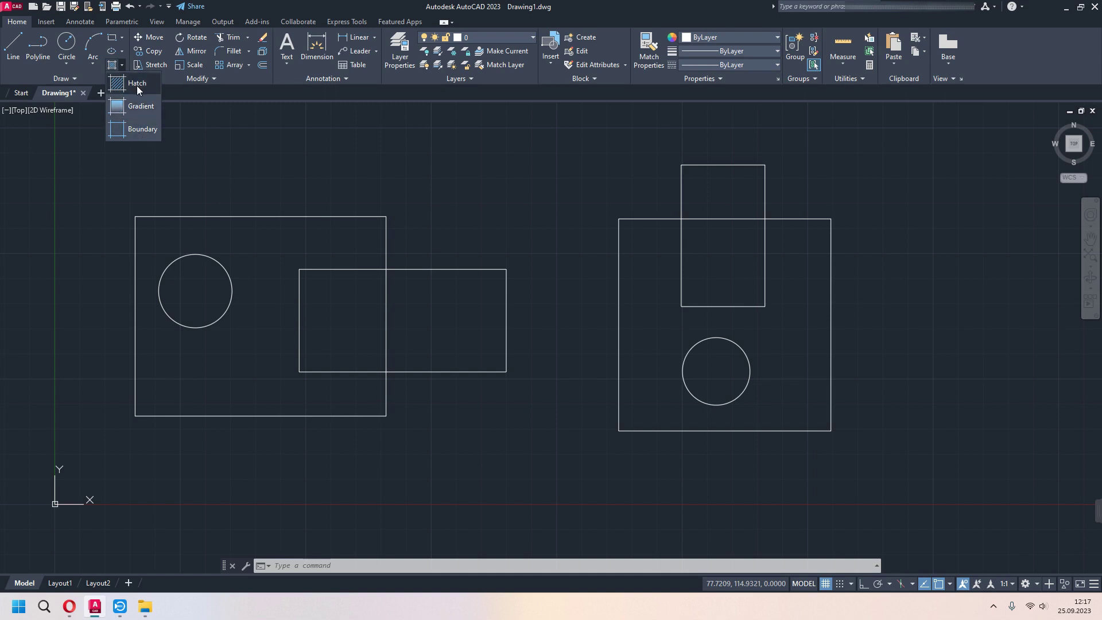
left_click(138, 87)
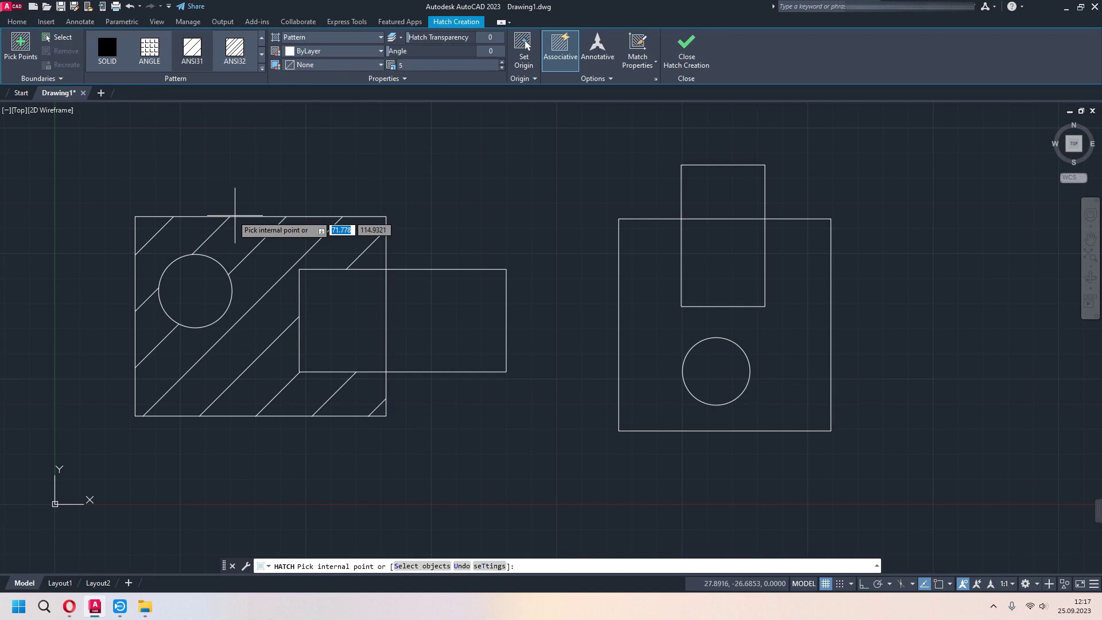
left_click(21, 46)
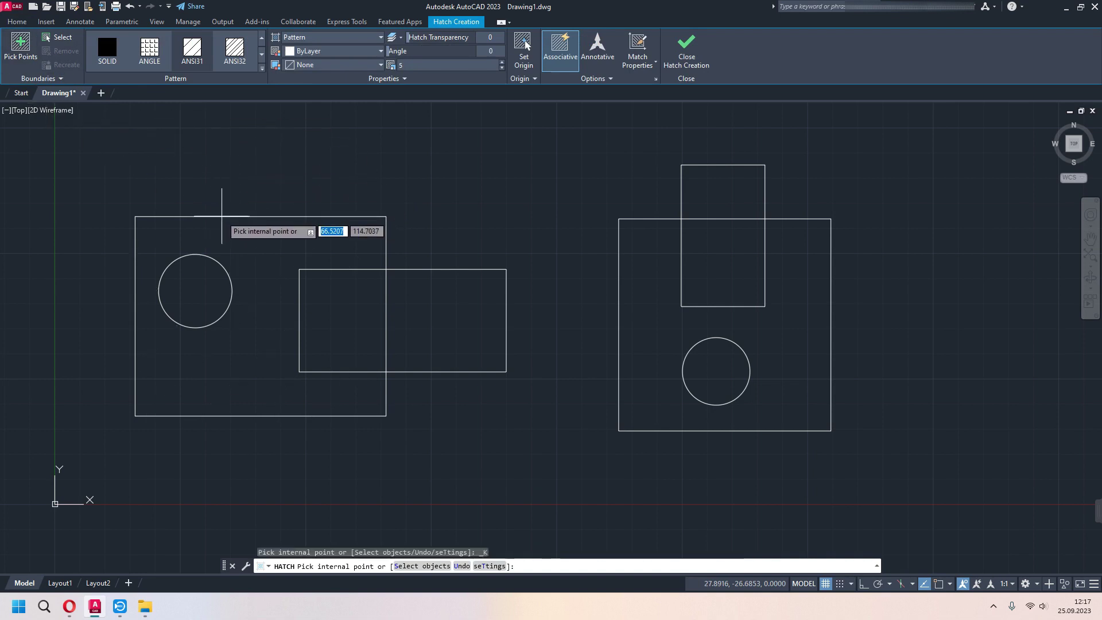
left_click(222, 217)
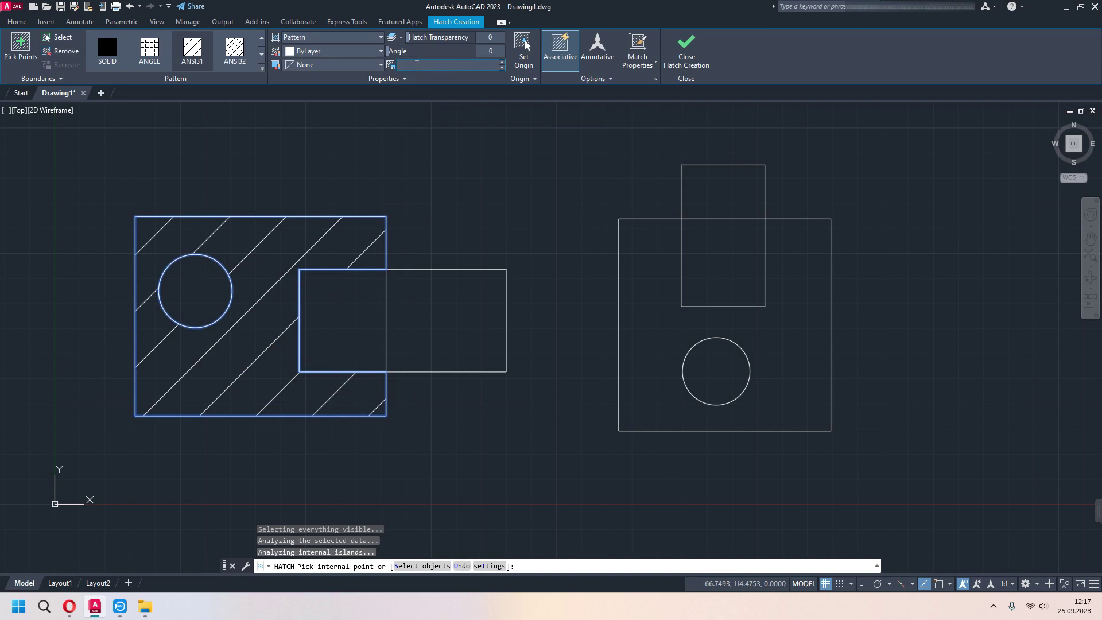
Set the left hatch to pattern scale 2 and angle 0, and raise its transparency.
type("5")
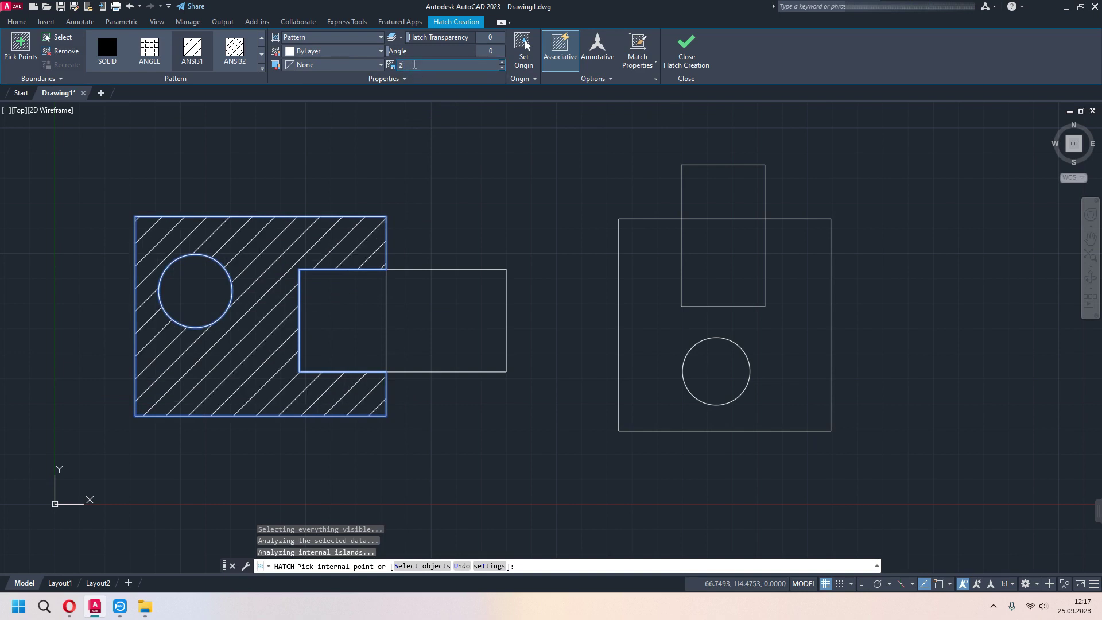
left_click_drag(438, 50, 466, 53)
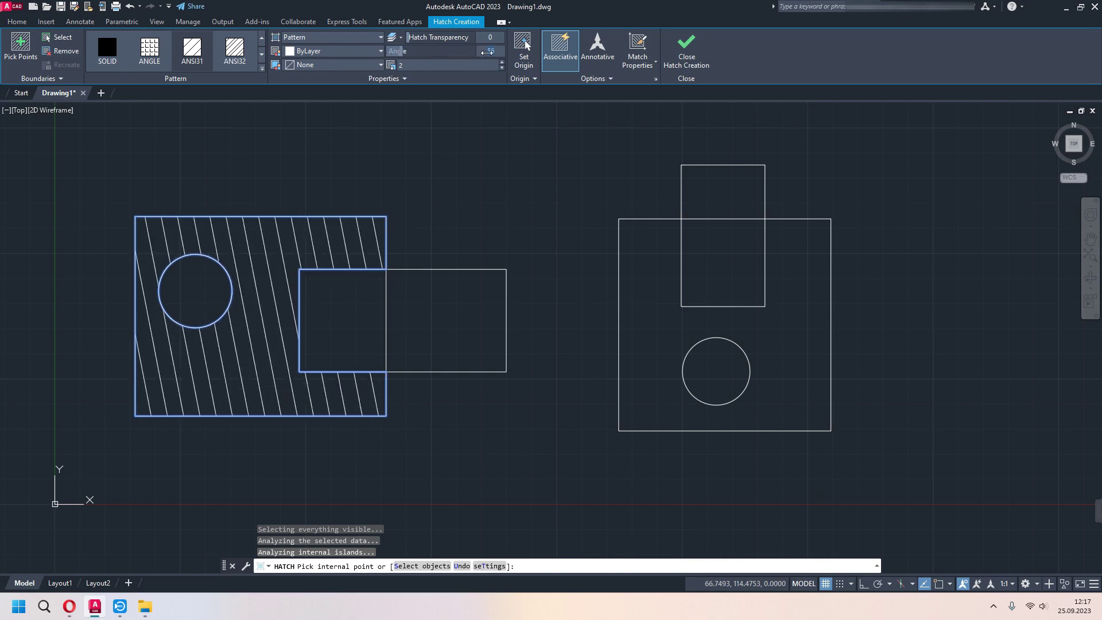
type("0")
key("Return")
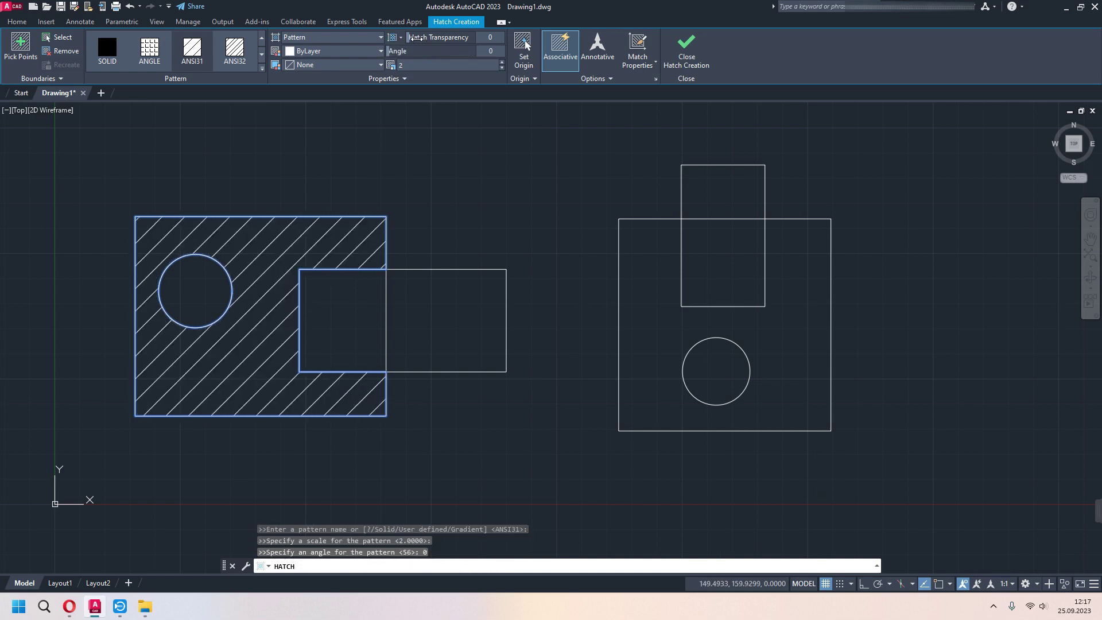
mouse_move(433, 38)
left_mouse_down()
mouse_move(450, 41)
mouse_move(405, 42)
left_mouse_up()
Reset hatch transparency to 0 and preview the ANGLE pattern while browsing the gallery.
left_click(235, 49)
left_click(163, 56)
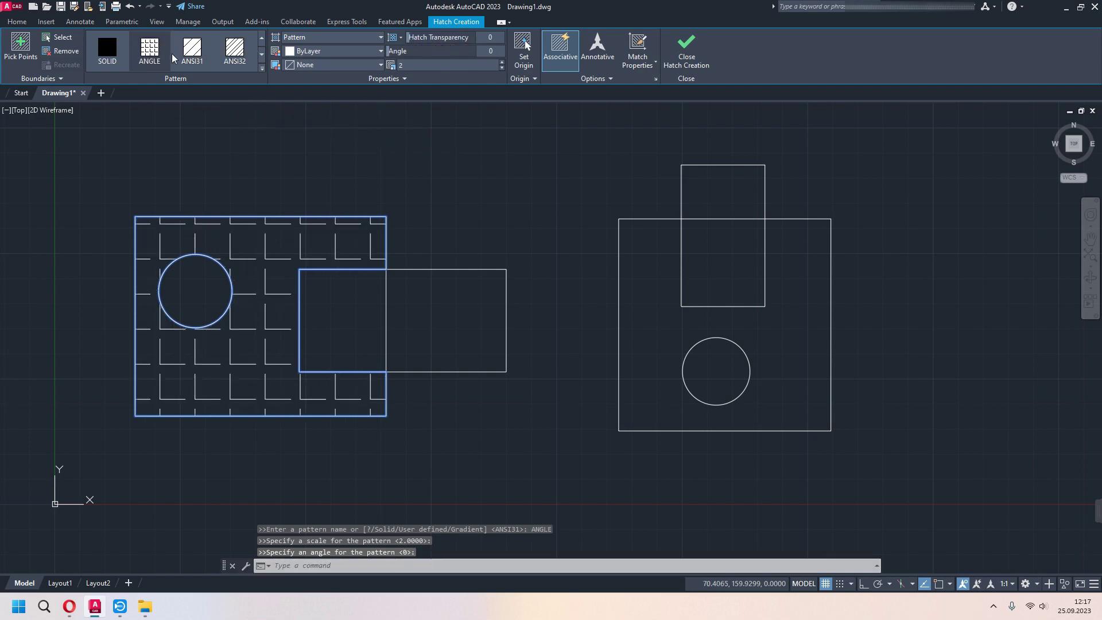
left_click(261, 55)
left_click(261, 56)
left_click(261, 40)
Preview the AR-BRSTD and AR-CONC patterns, then return to ANSI31 diagonal lines.
left_click(195, 46)
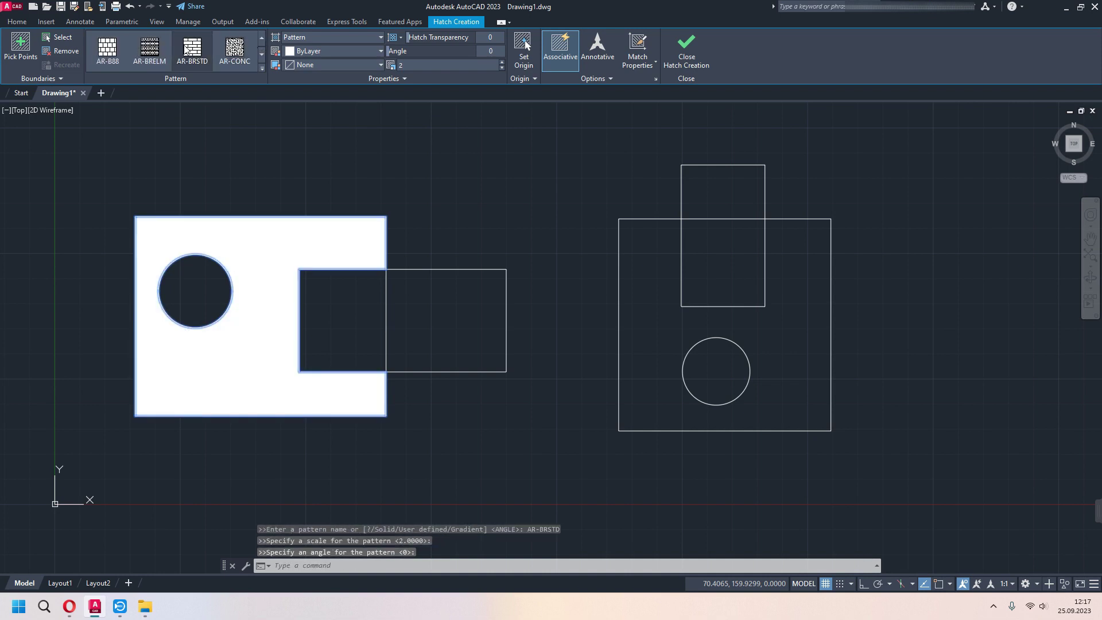
left_click(229, 60)
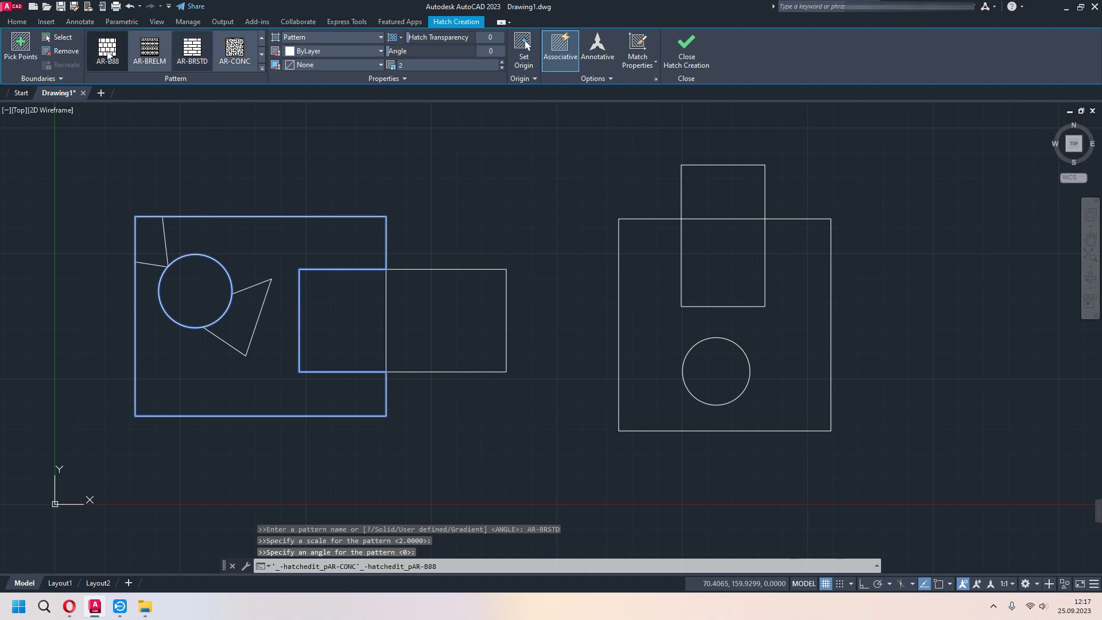
left_click(261, 37)
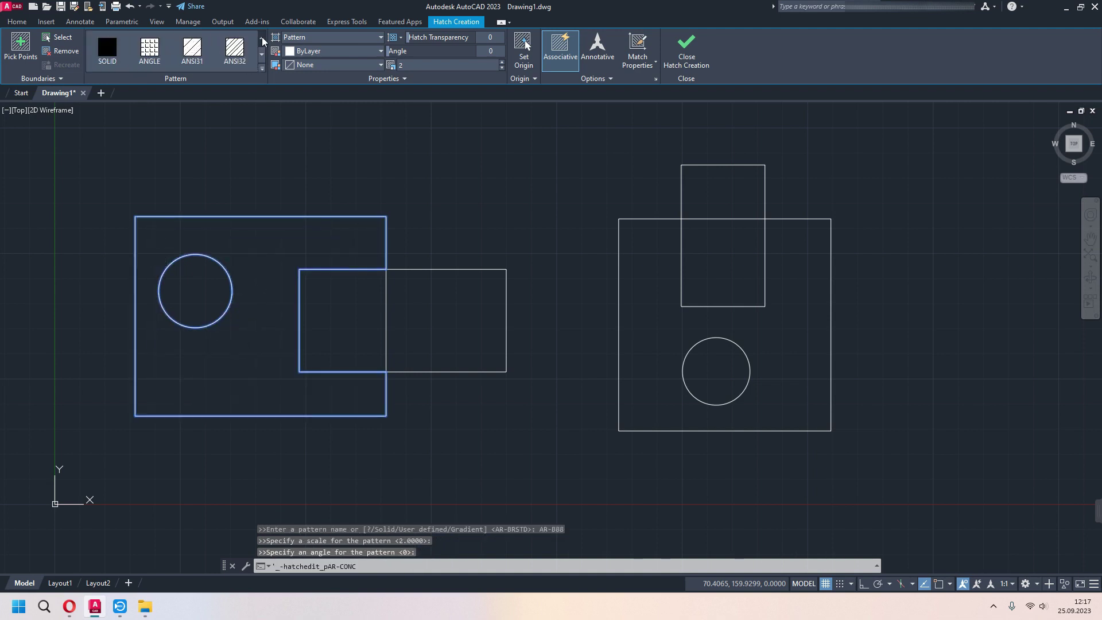
left_click(197, 55)
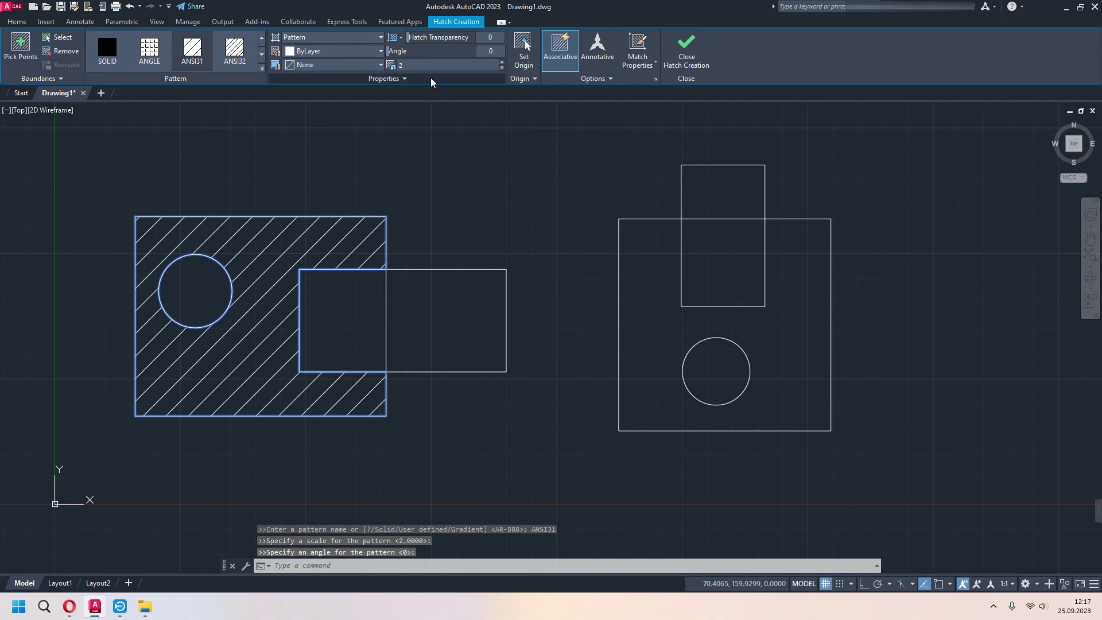
Preview a solid fill on the left rectangle.
left_click(338, 38)
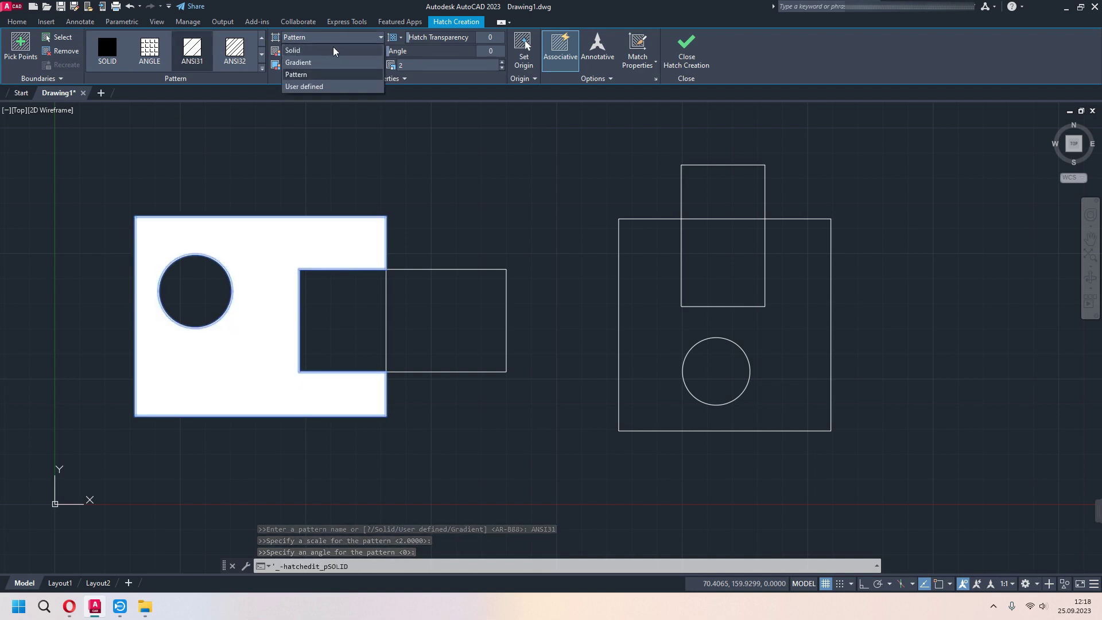
left_click(336, 51)
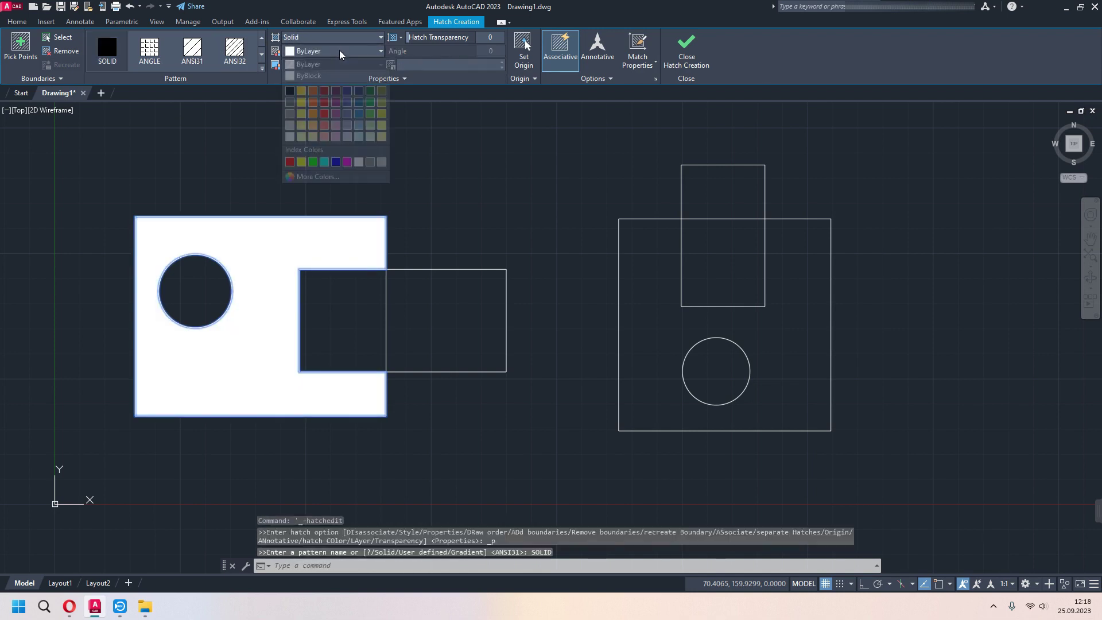
left_click(309, 76)
Preview a two-colour gradient from pink to blue on the left rectangle.
left_click(333, 37)
left_click(328, 65)
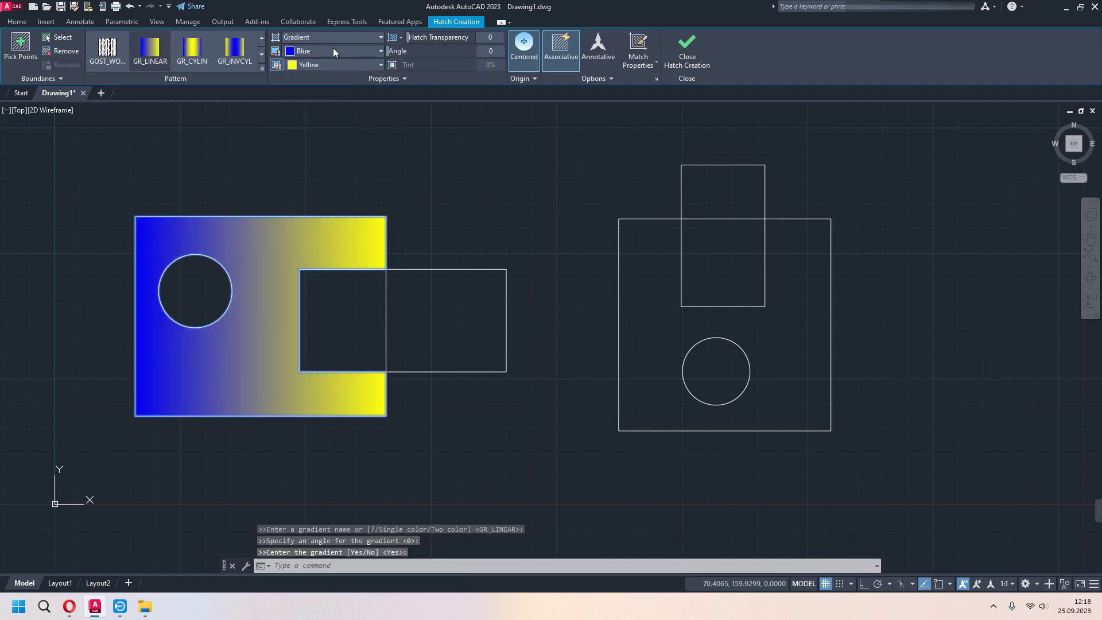
left_click(333, 50)
left_click(336, 101)
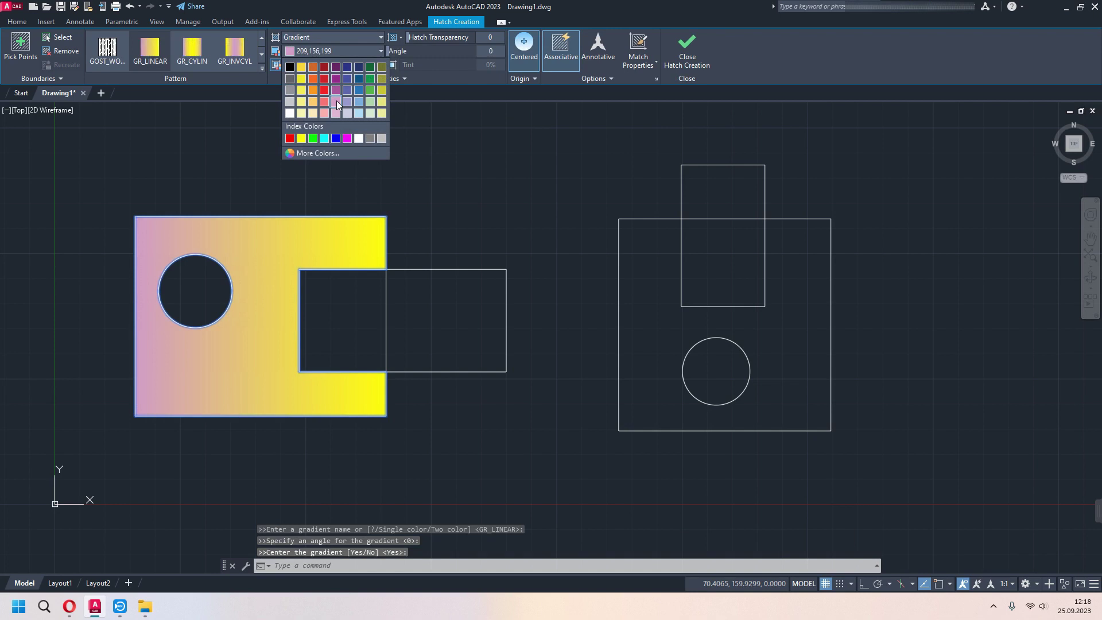
left_click(335, 64)
left_click(348, 92)
Switch the hatch type back to the ANSI31 line pattern.
left_click(342, 37)
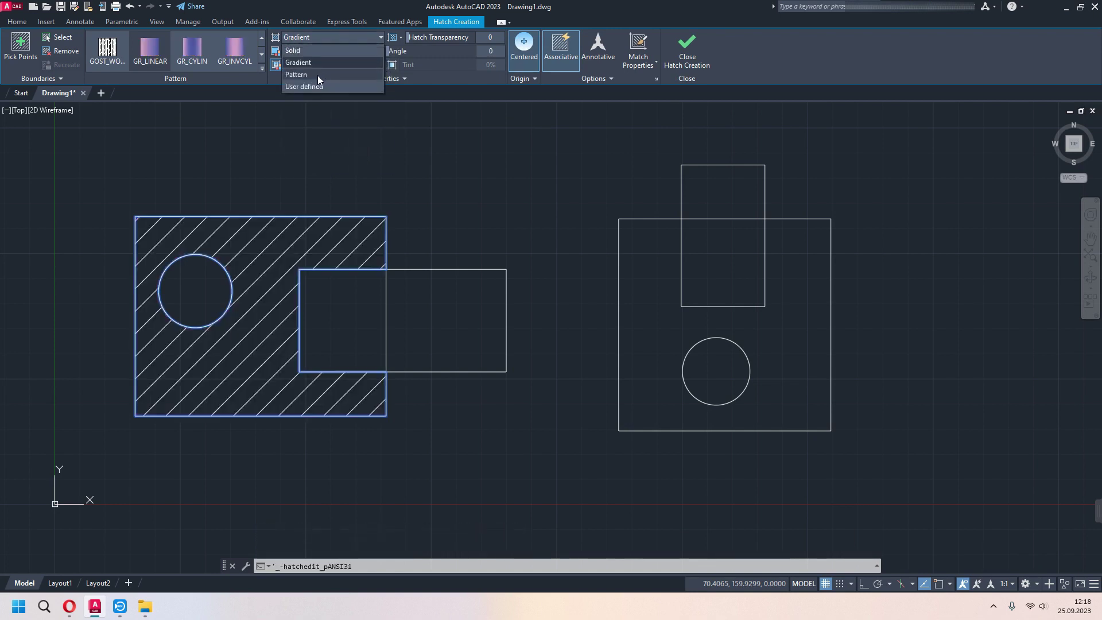
left_click(318, 75)
left_click(319, 39)
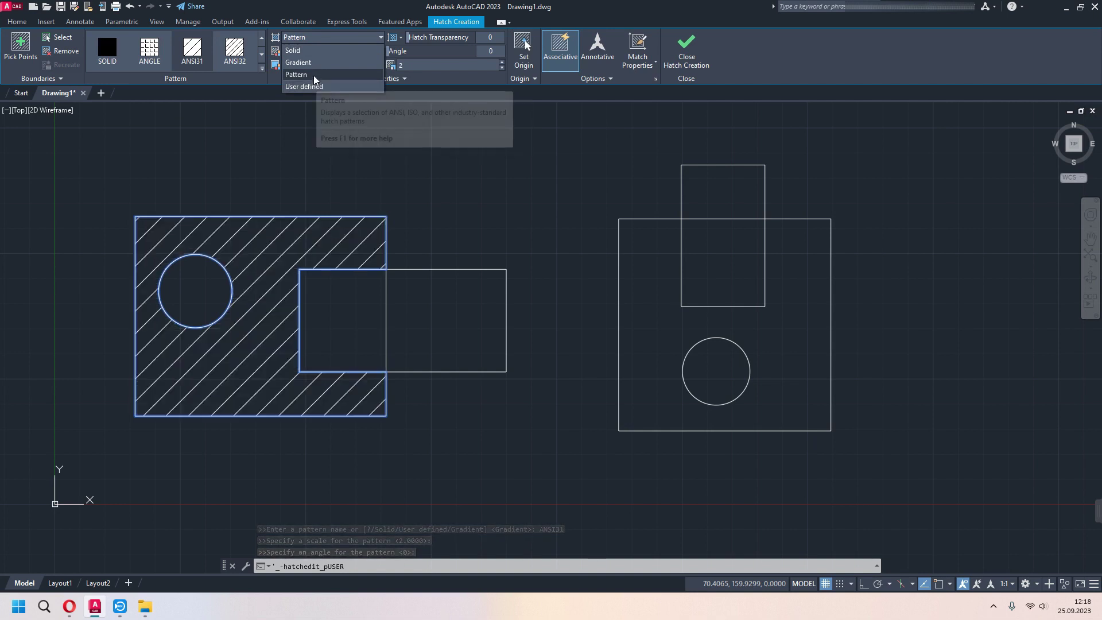
Try hatch line colour 152,152,204 with a light green 175,217,170 background.
left_click(316, 43)
left_click(379, 52)
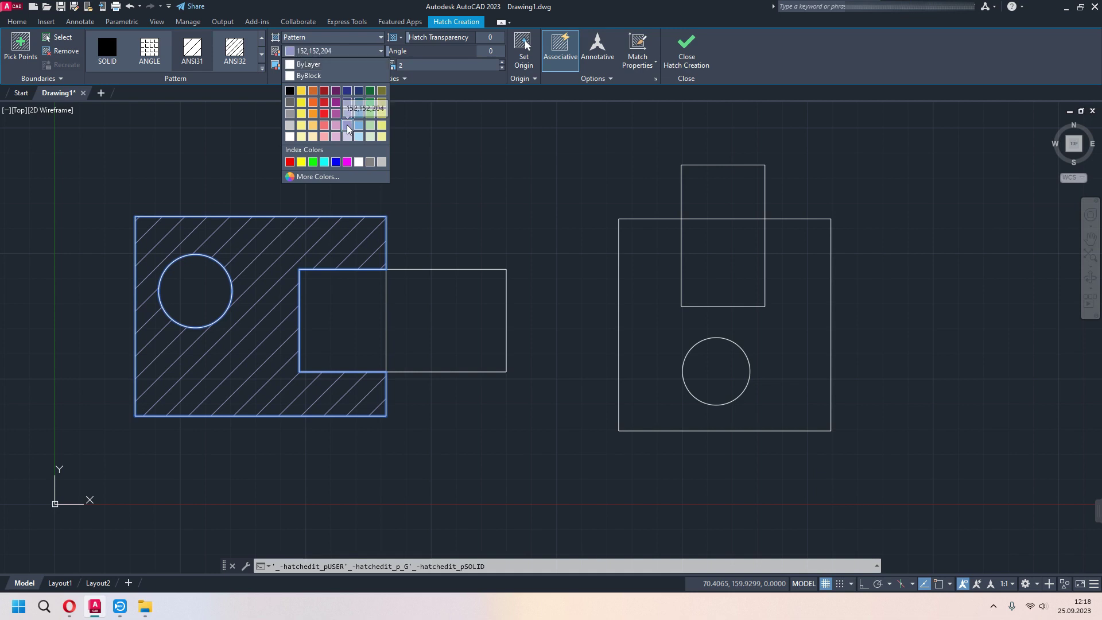
left_click(347, 125)
left_click(347, 68)
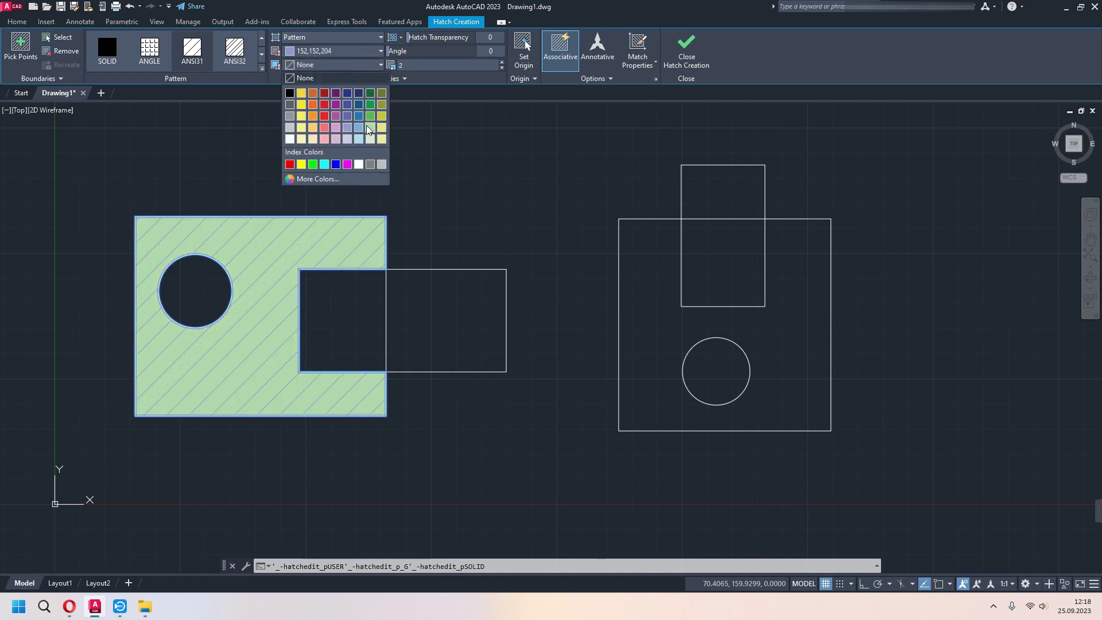
left_click(370, 129)
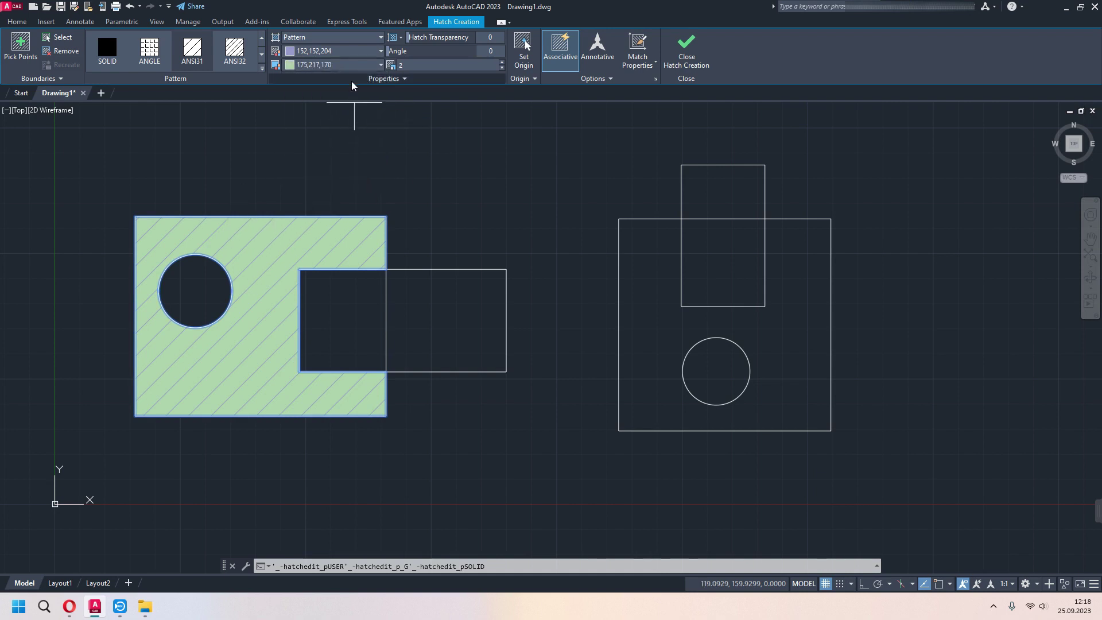
Reset the hatch to white lines with no background and commit it.
left_click(341, 65)
left_click(304, 78)
left_click(338, 51)
left_click(290, 91)
left_click(339, 51)
left_click(359, 162)
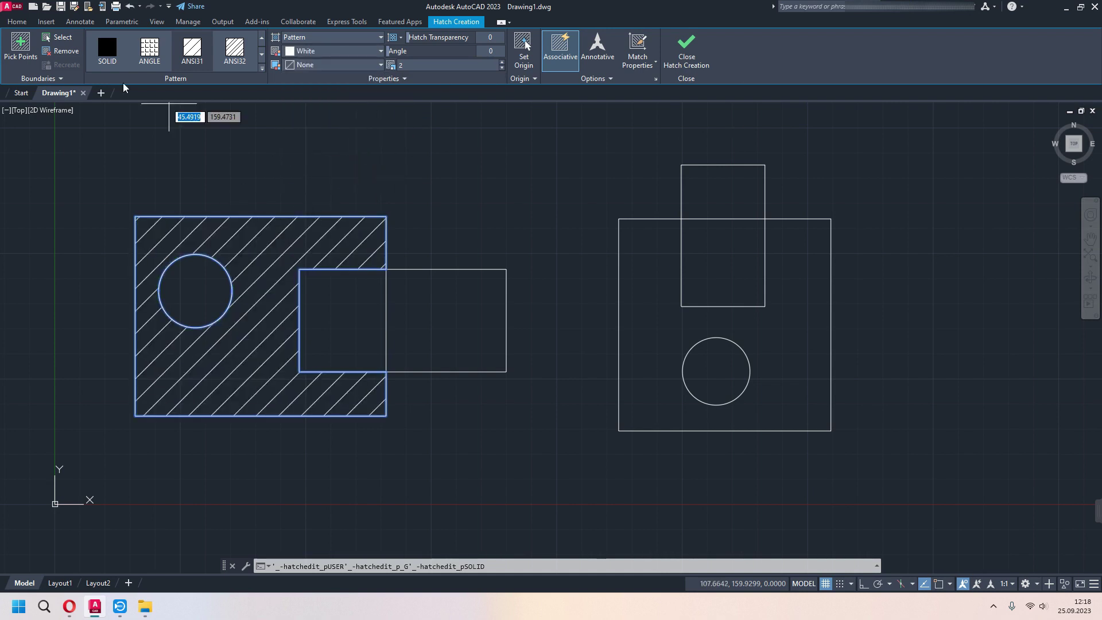
left_click(691, 55)
middle_click_drag(327, 218, 249, 159)
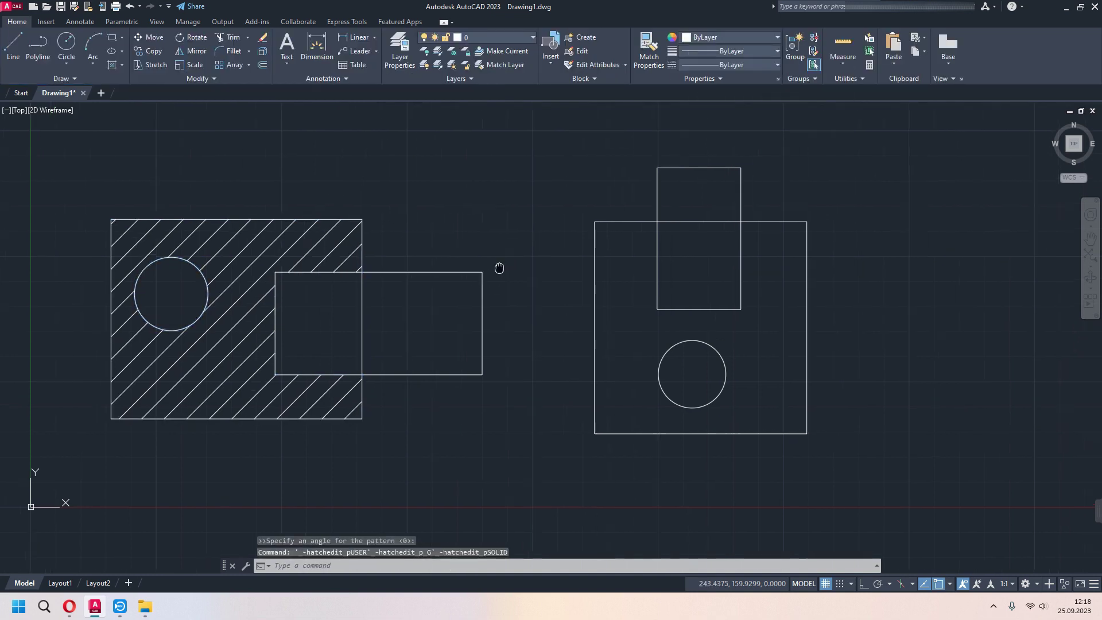
Hatch the right square by selecting its outline as the boundary, covering its circle and rectangle.
left_click(122, 64)
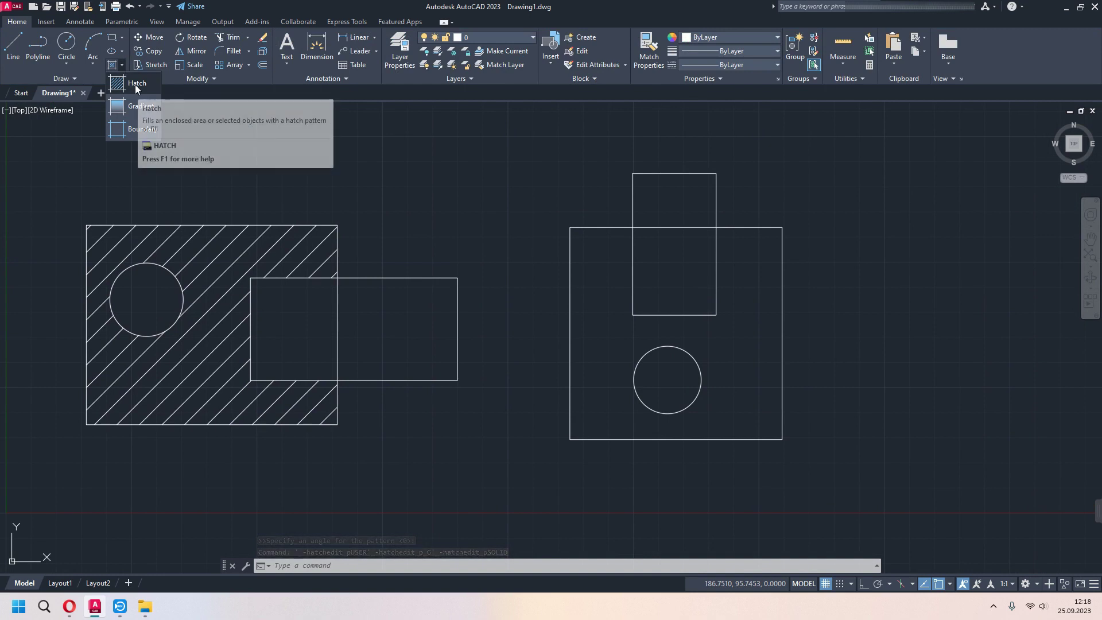
left_click(135, 84)
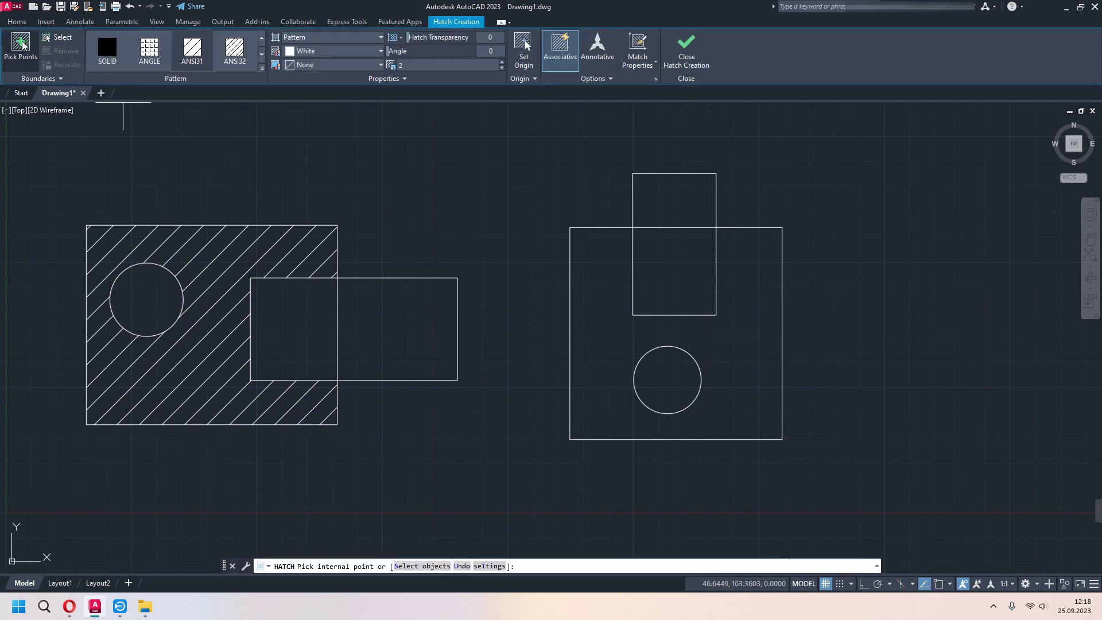
left_click(61, 38)
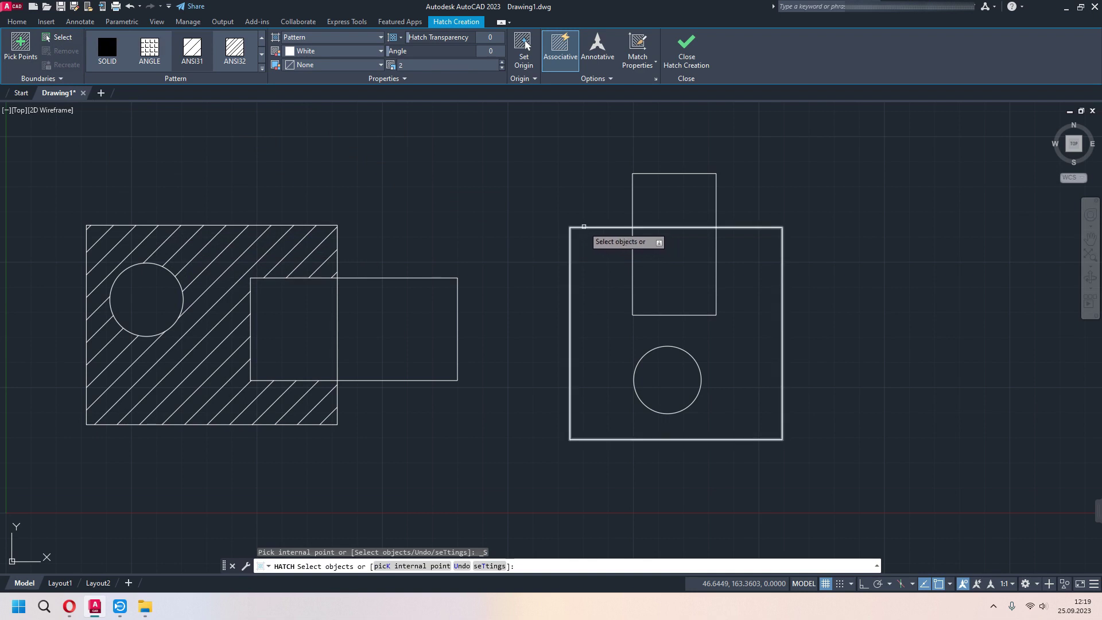
left_click(584, 227)
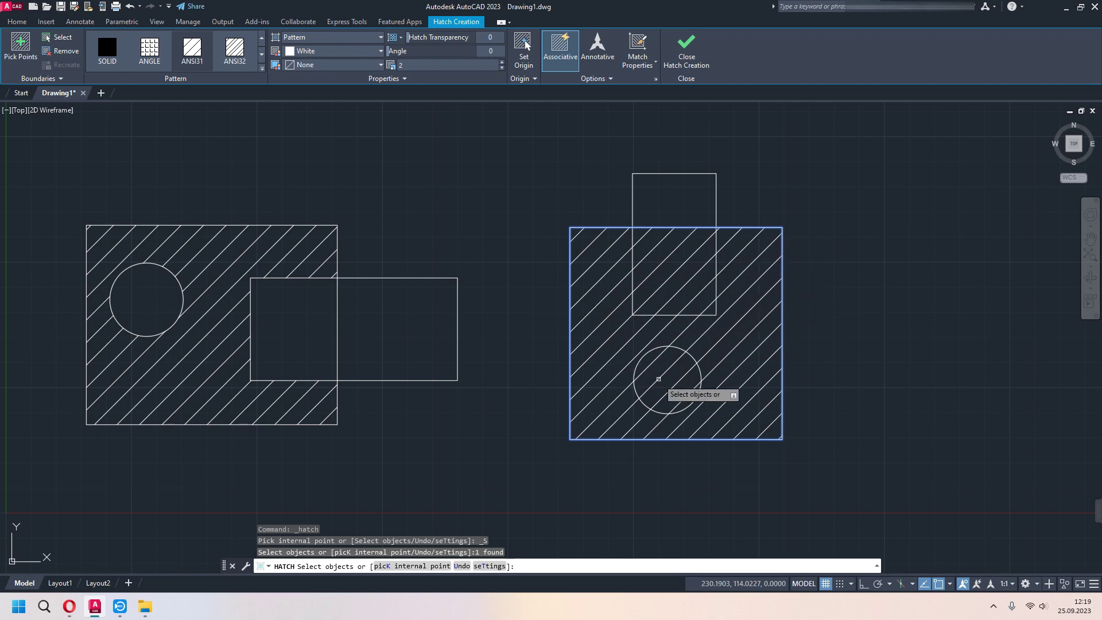
left_click(685, 57)
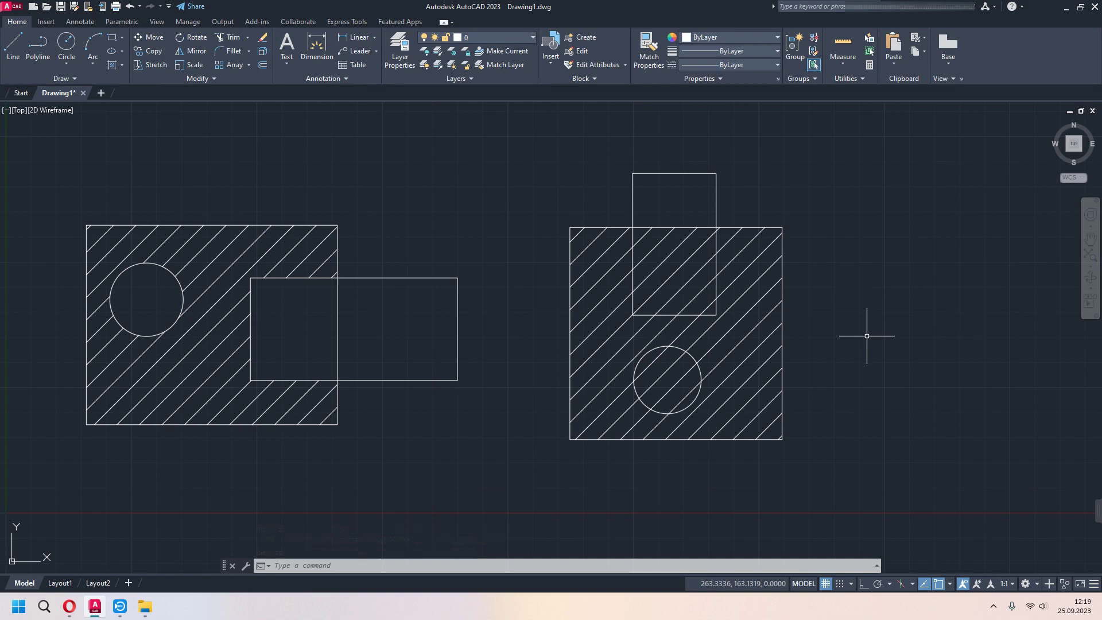
Delete the left and right hatches, then start a new Gradient fill.
left_click(233, 261)
key("Delete")
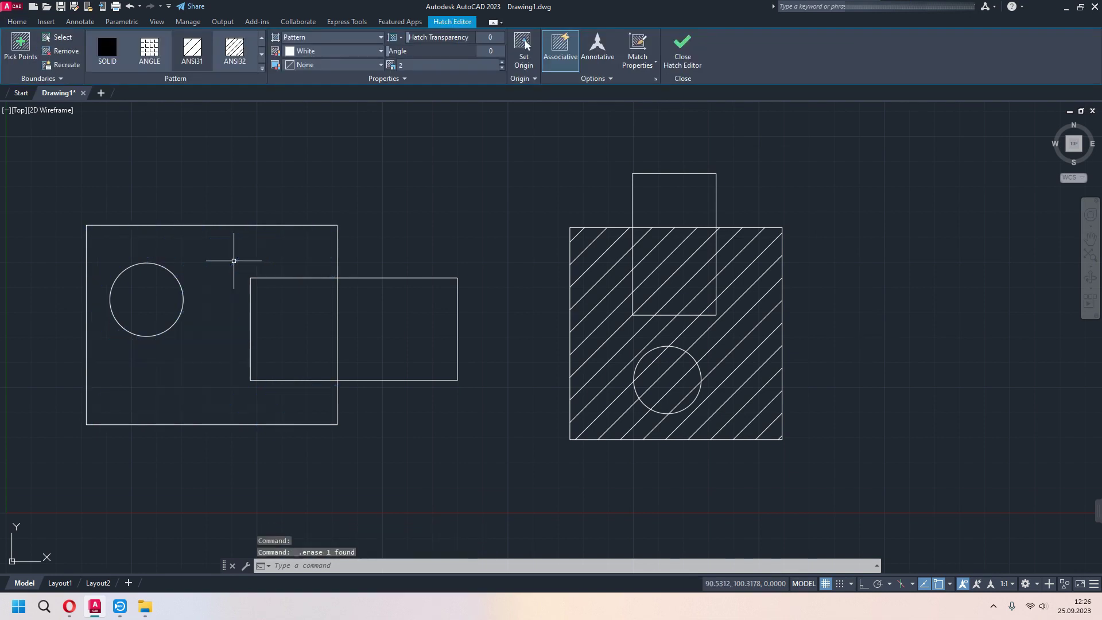
left_click(600, 278)
key("Delete")
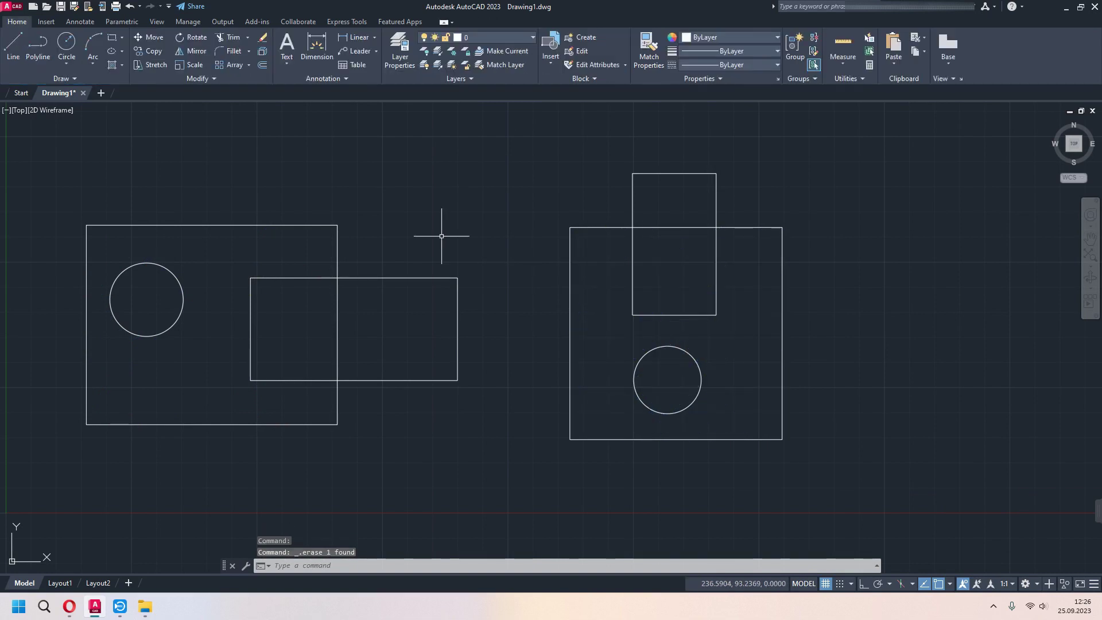
left_click(122, 65)
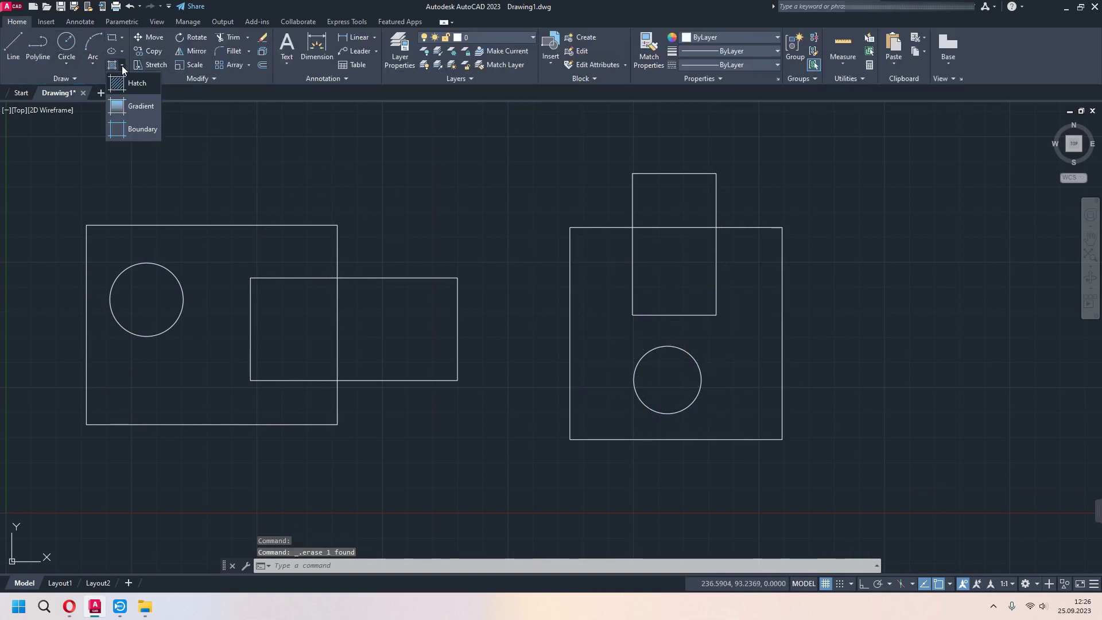
left_click(136, 106)
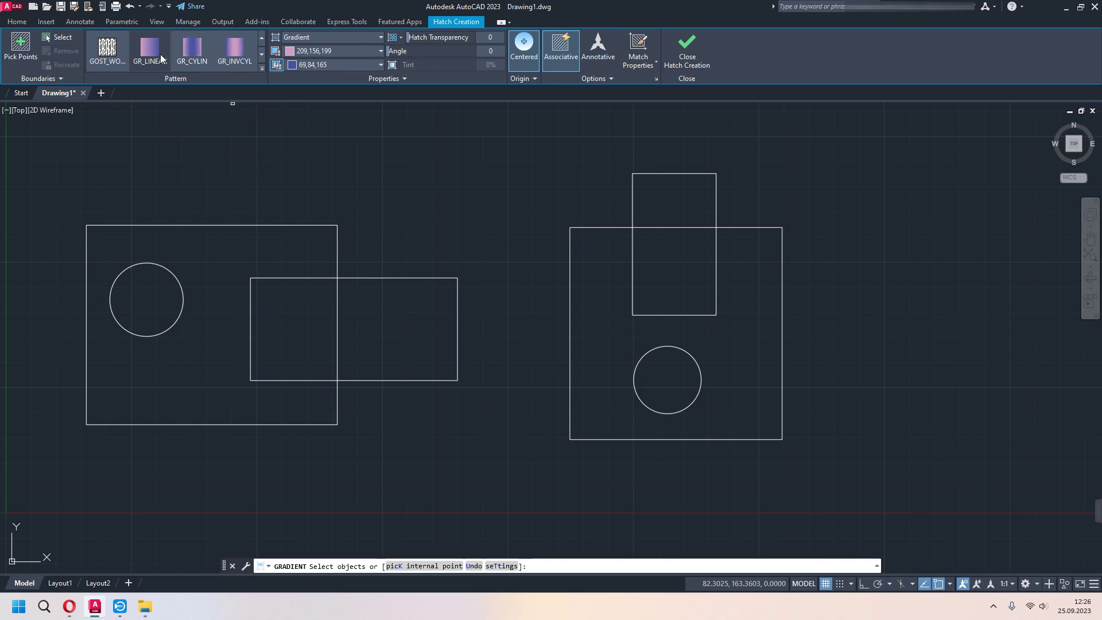
Pick a point inside the left rectangle and select the right square's outline as gradient boundaries.
left_click(20, 45)
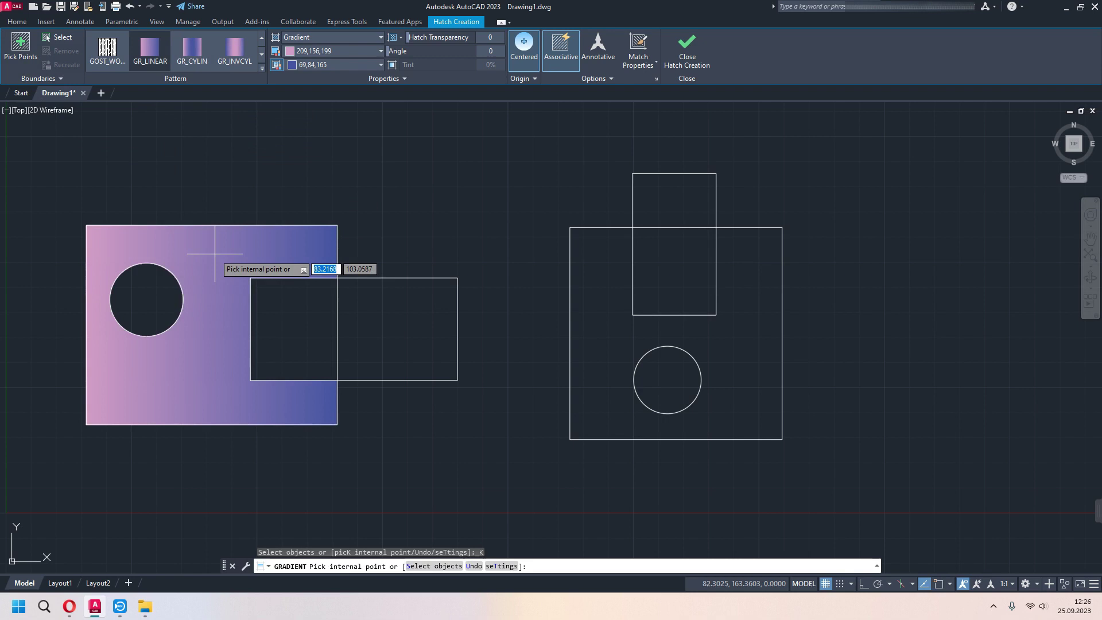
left_click(215, 253)
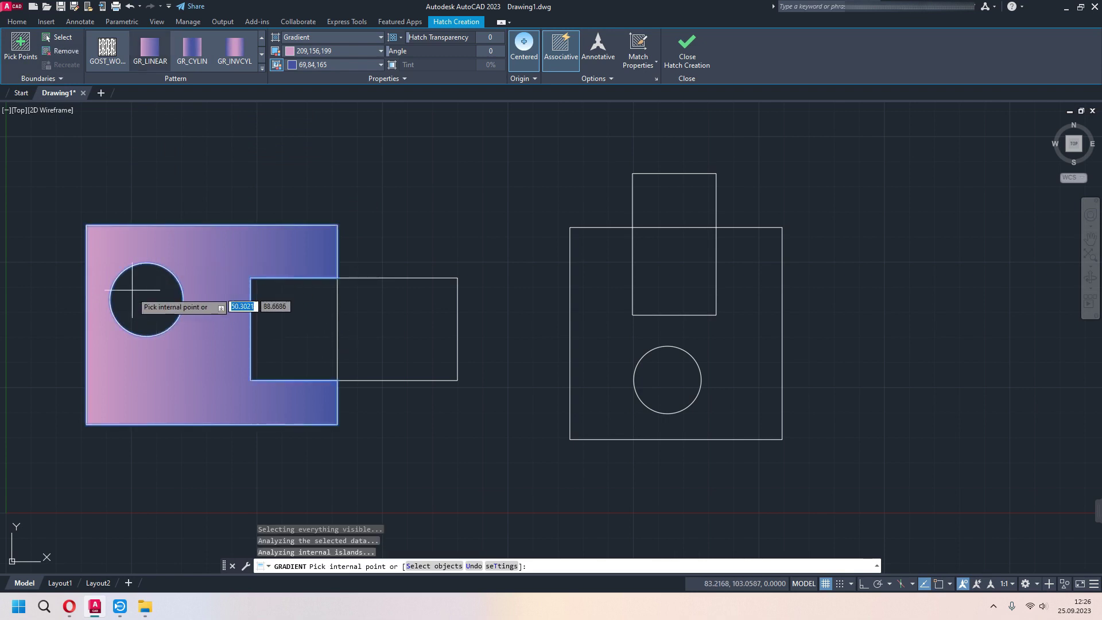
left_click(59, 37)
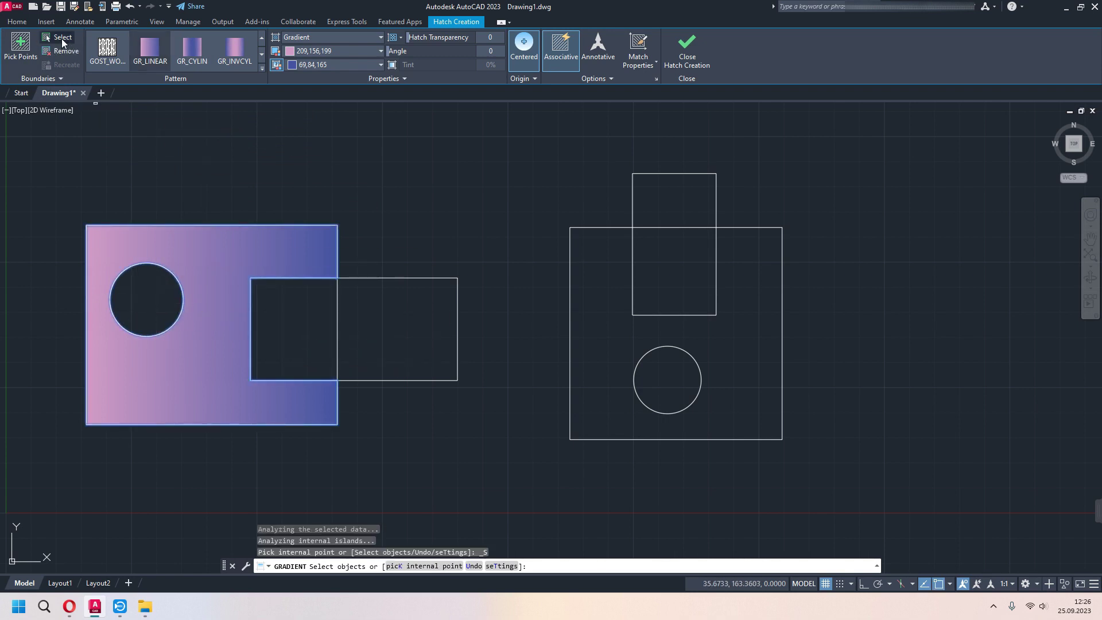
left_click(571, 268)
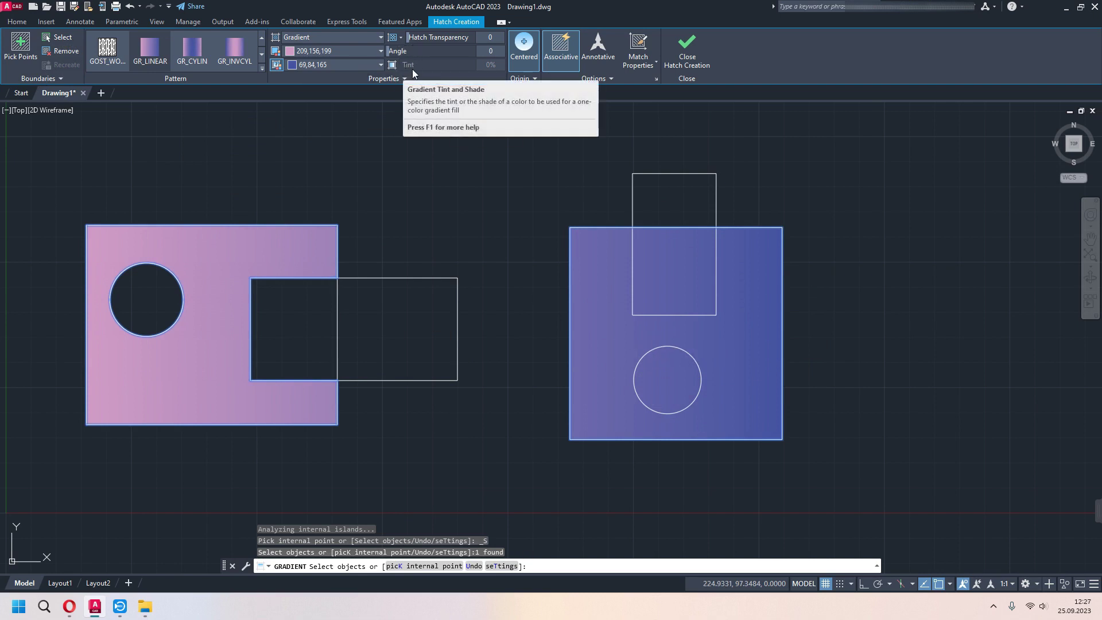
Set the gradient angle to 76°, try several gradient patterns, and commit the pink-purple fills.
left_click_drag(408, 51, 436, 52)
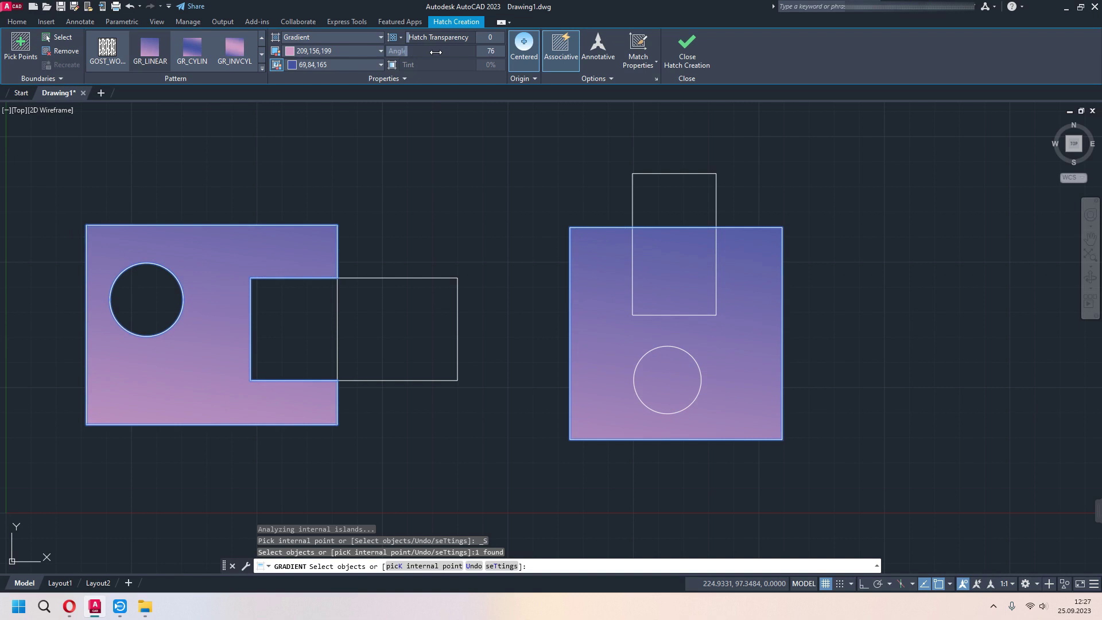
left_click(152, 51)
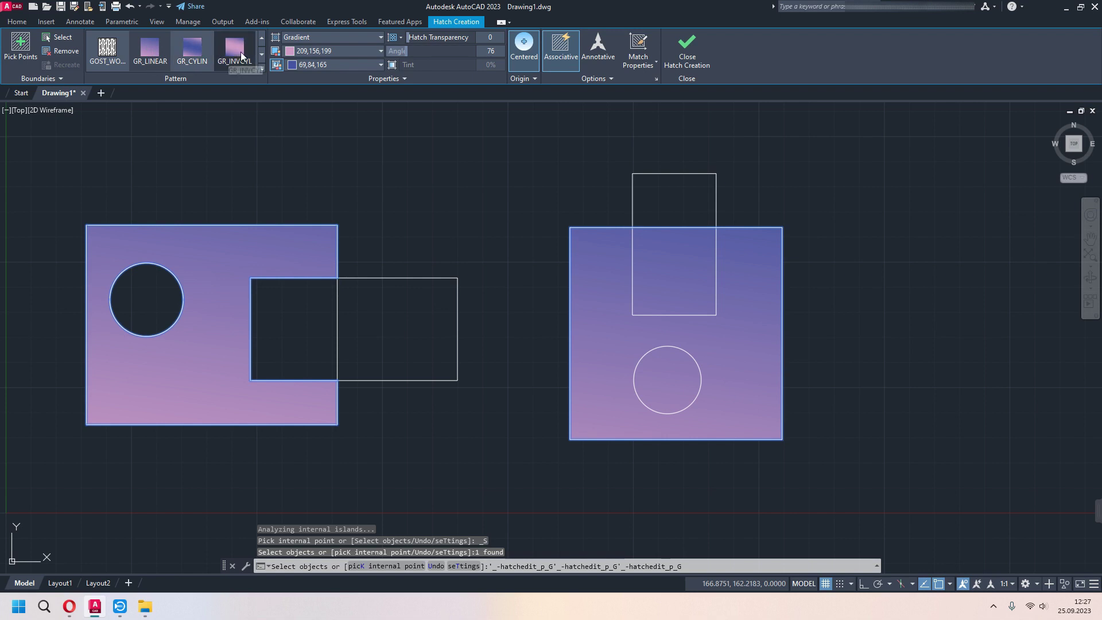
scroll(211, 44, "down", 1)
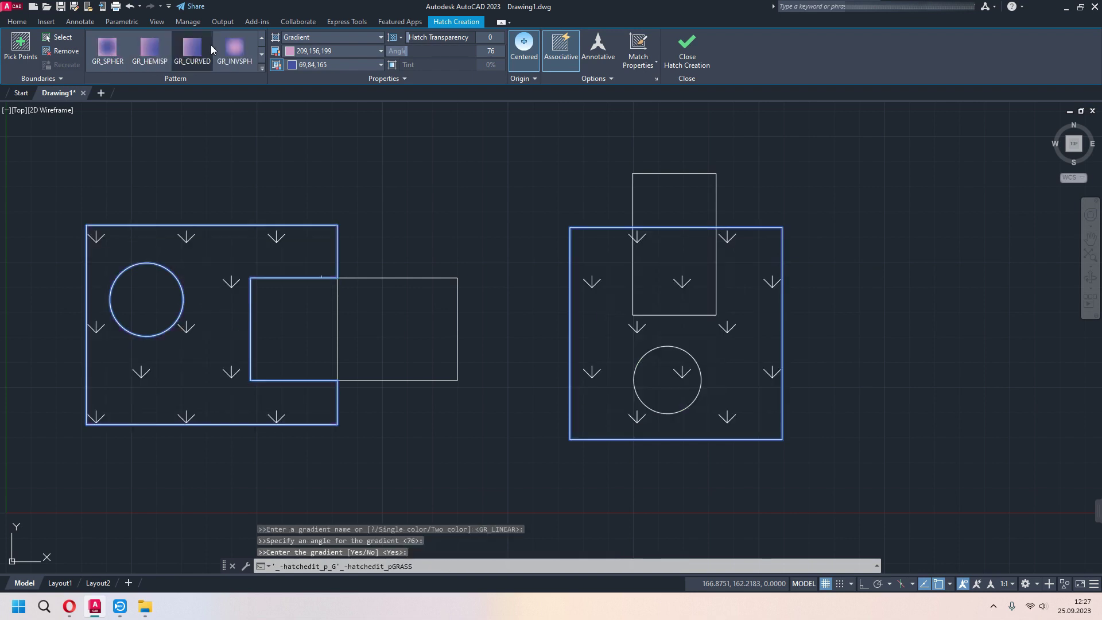
left_click(119, 50)
scroll(115, 49, "down", 1)
scroll(115, 50, "up", 2)
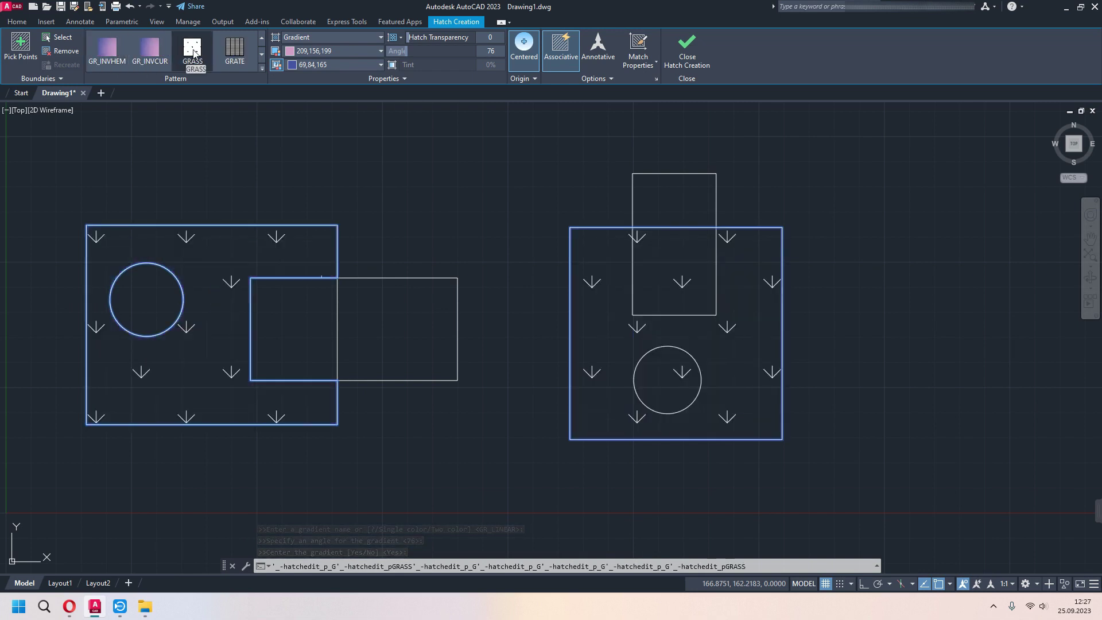
left_click(145, 51)
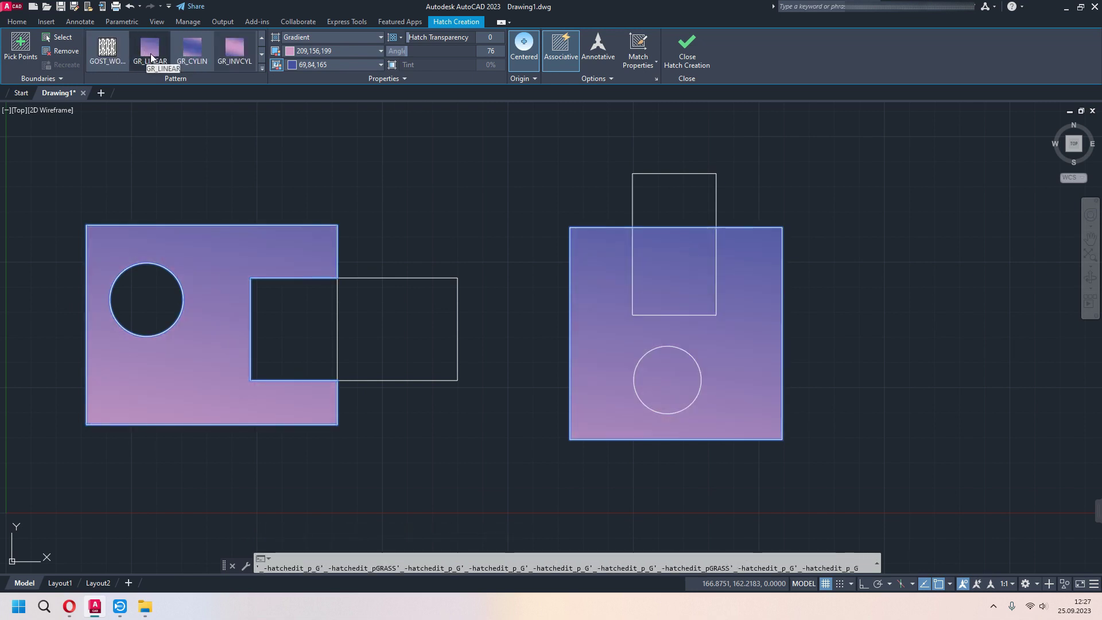
left_click(694, 48)
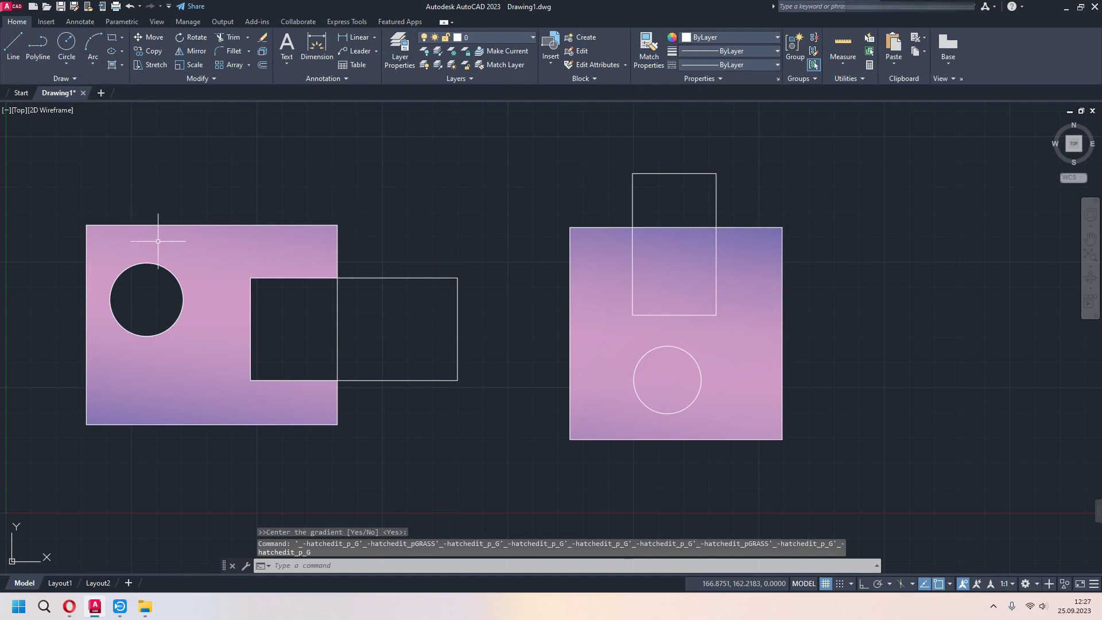
Start a spherical gradient fill inside the left circle.
left_click(122, 64)
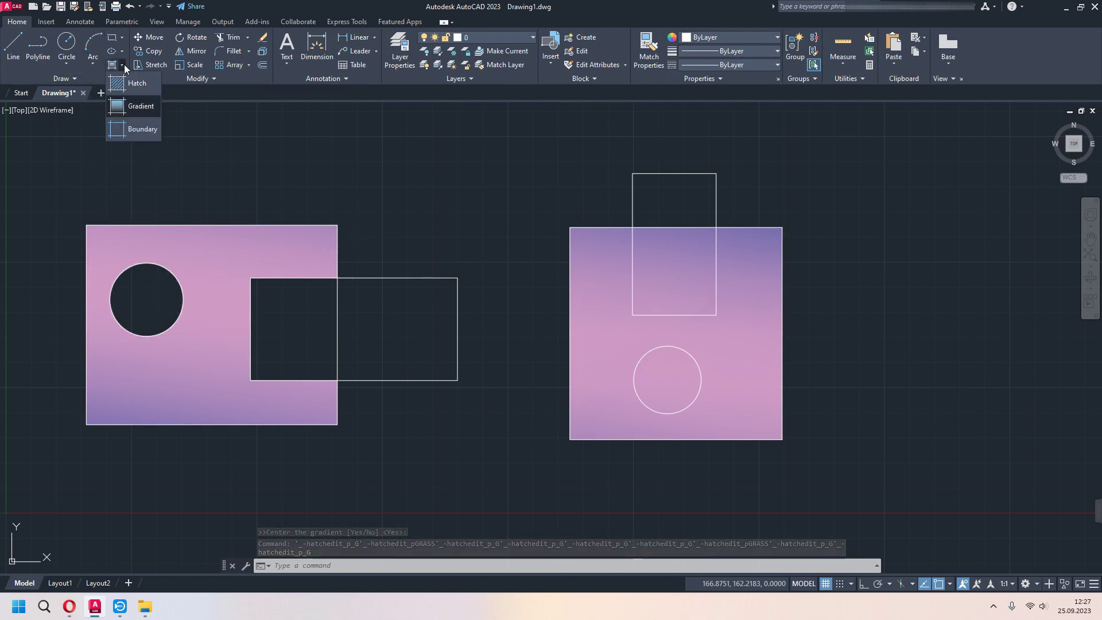
left_click(138, 106)
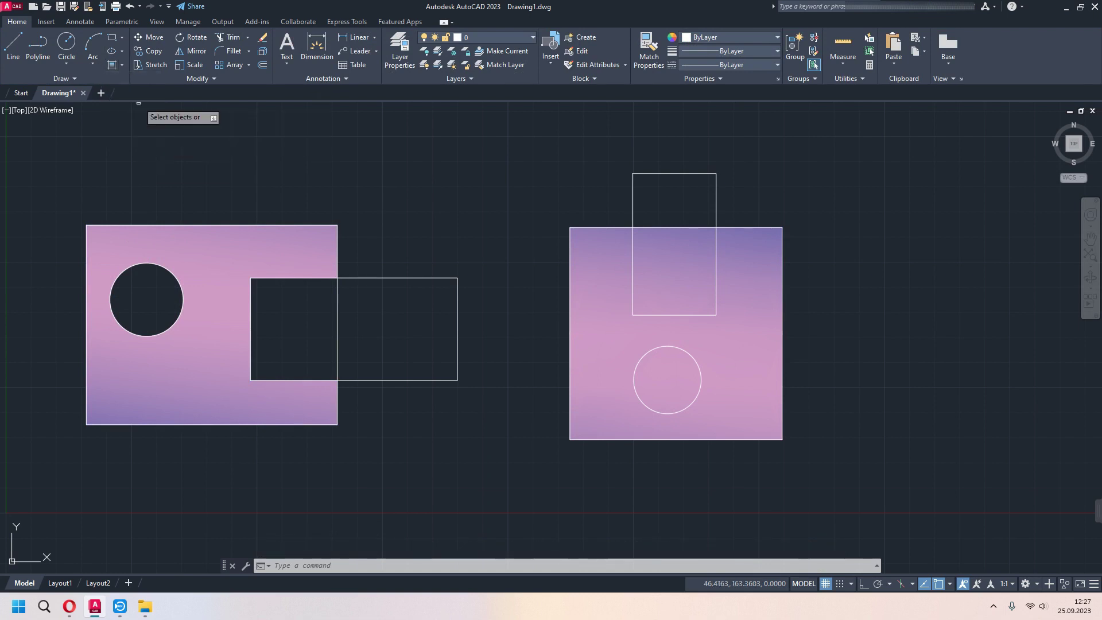
scroll(208, 51, "down", 1)
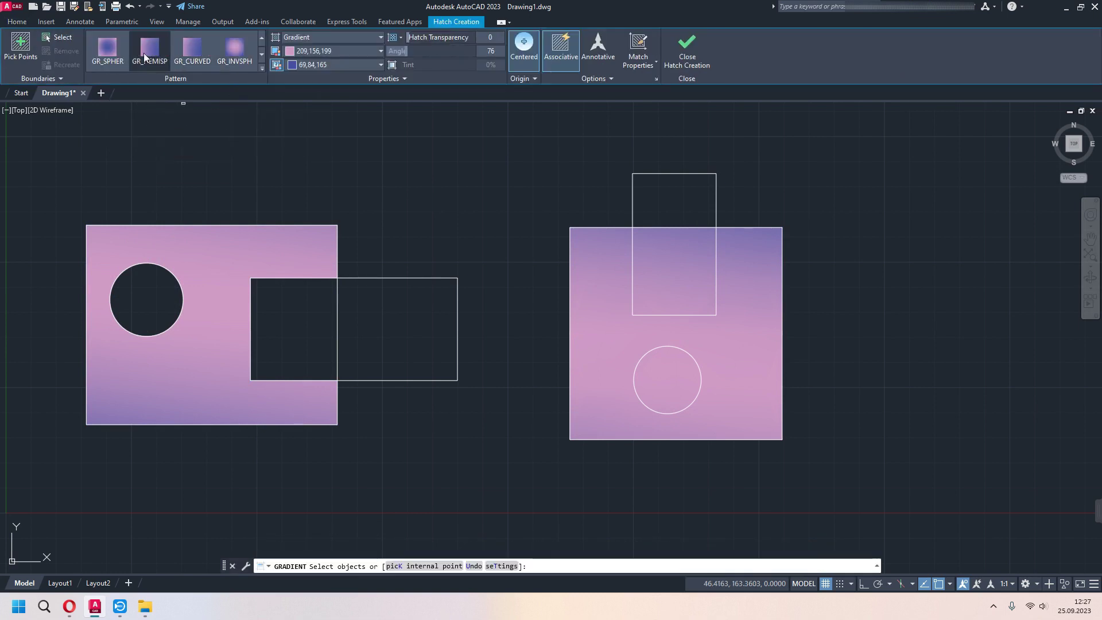
left_click(20, 46)
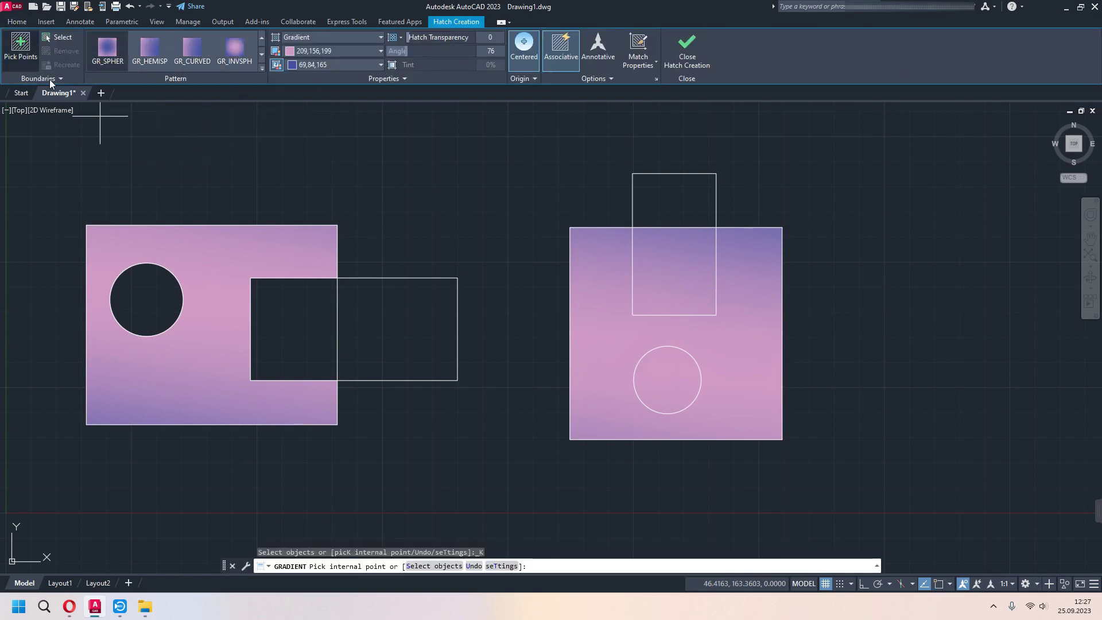
left_click(143, 299)
Set the circle's gradient colours to dark green and yellow and commit the fill.
left_click(329, 49)
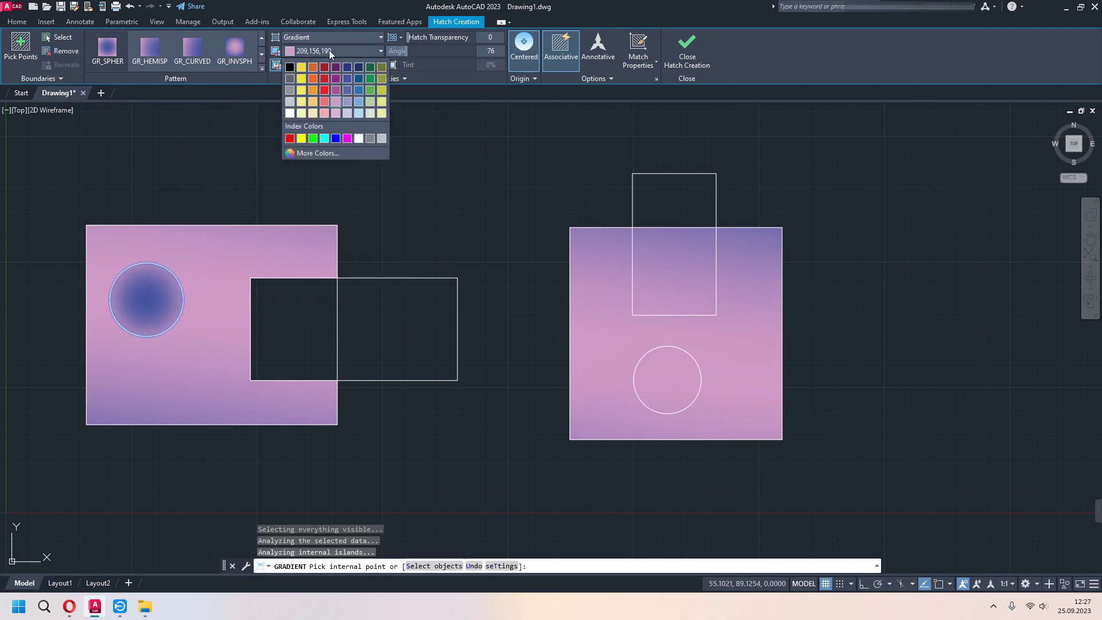
left_click(336, 80)
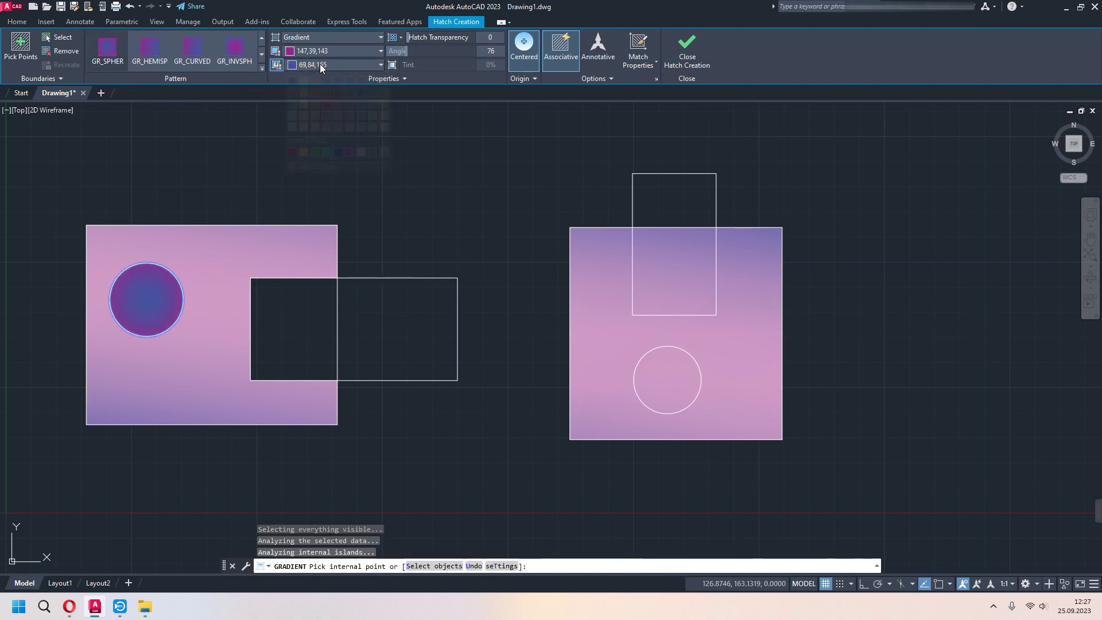
left_click(319, 64)
left_click(309, 51)
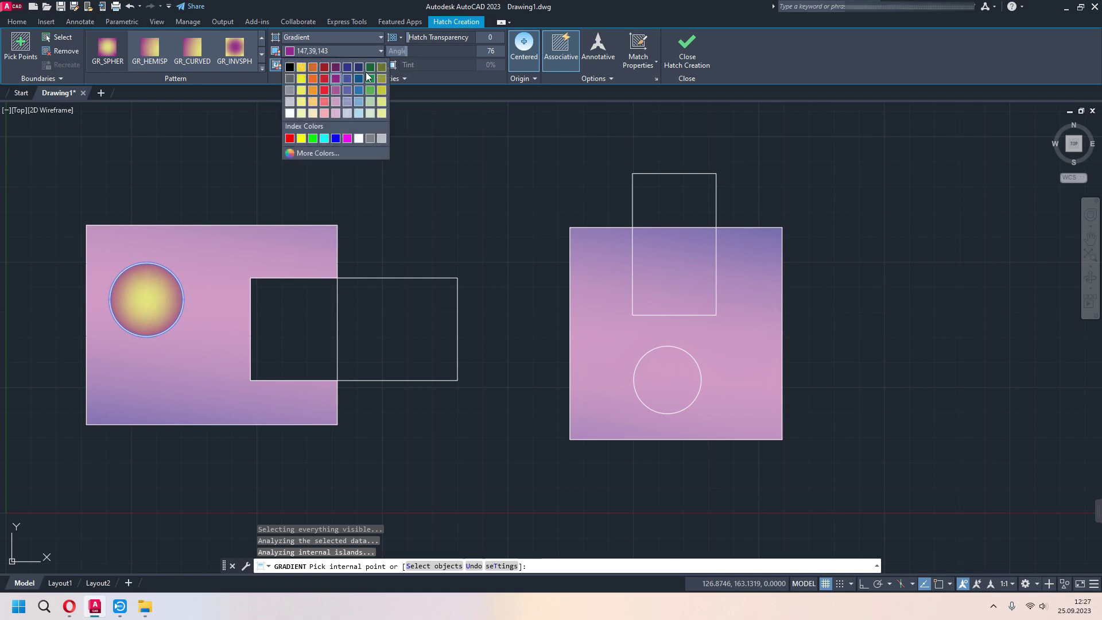
left_click(378, 73)
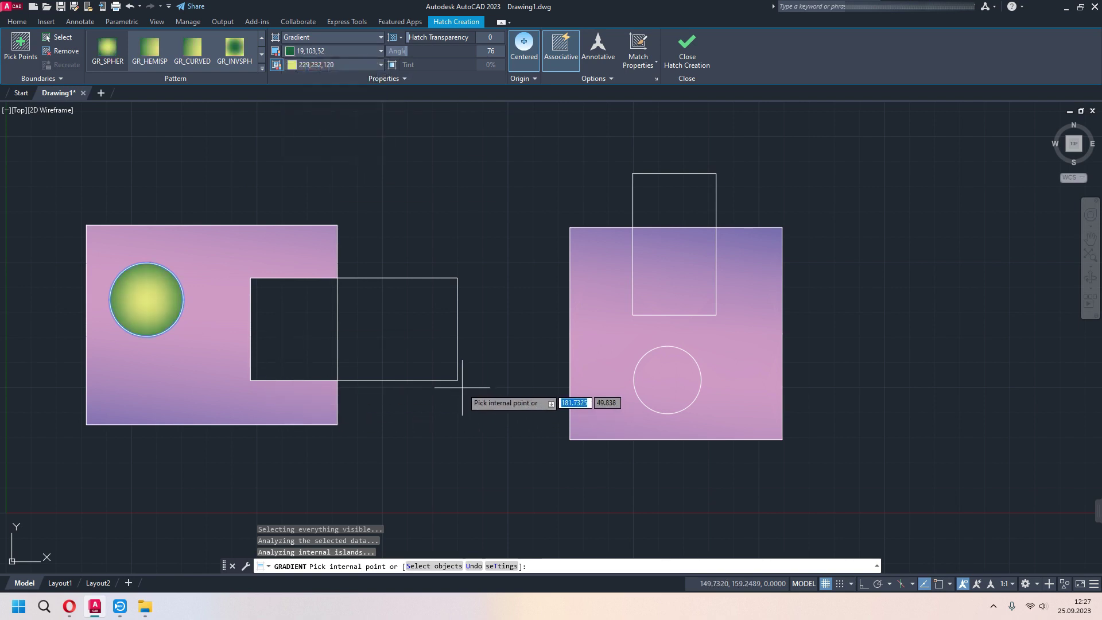
left_click(688, 50)
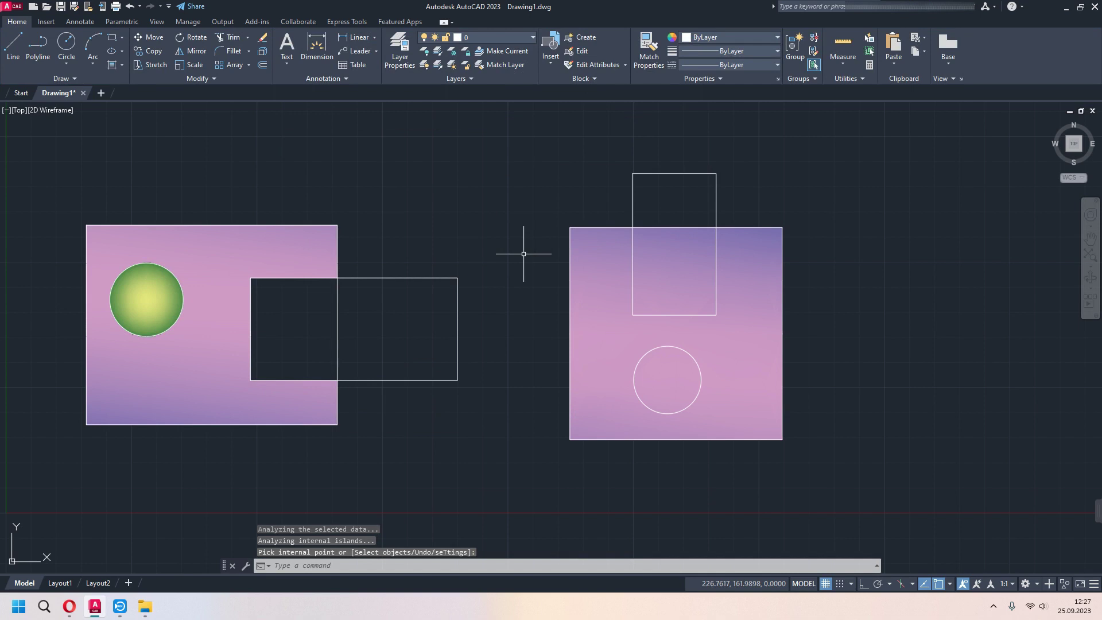
scroll(472, 325, "down", 2)
Window-select all eight shapes and gradient fills and delete them.
left_click(783, 196)
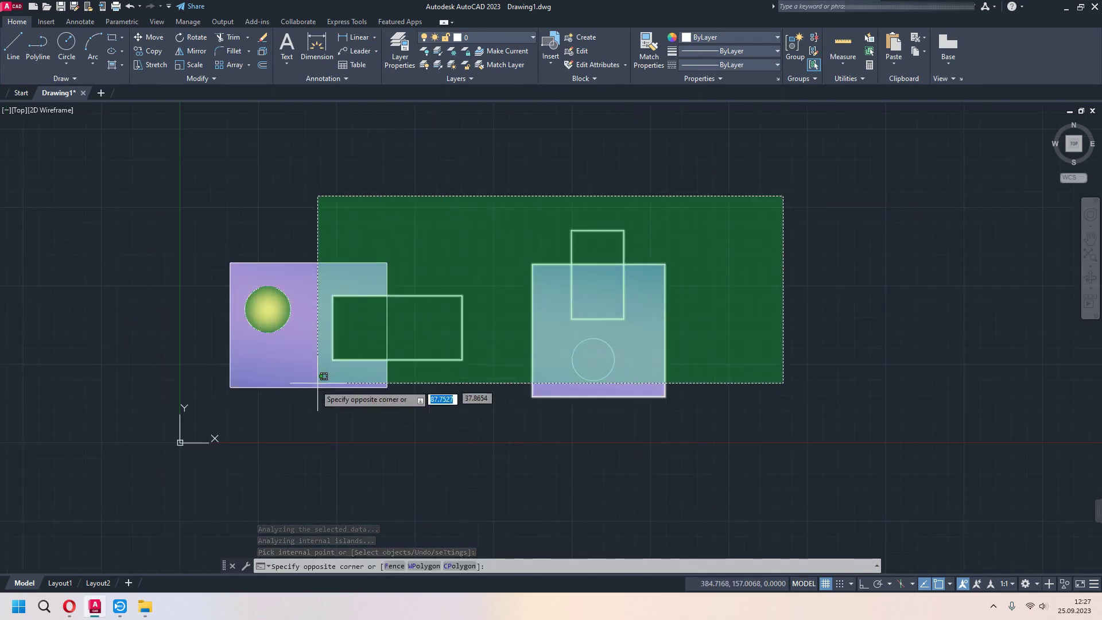
left_click(324, 376)
key("Delete")
scroll(363, 333, "up", 2)
left_click(122, 65)
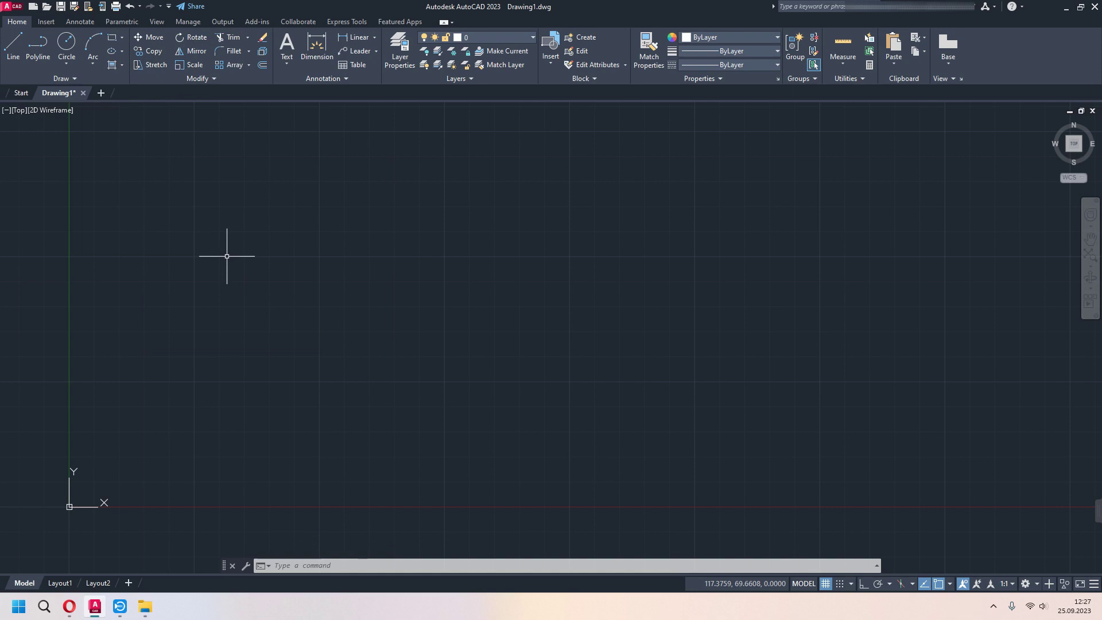
type("l")
key("Return")
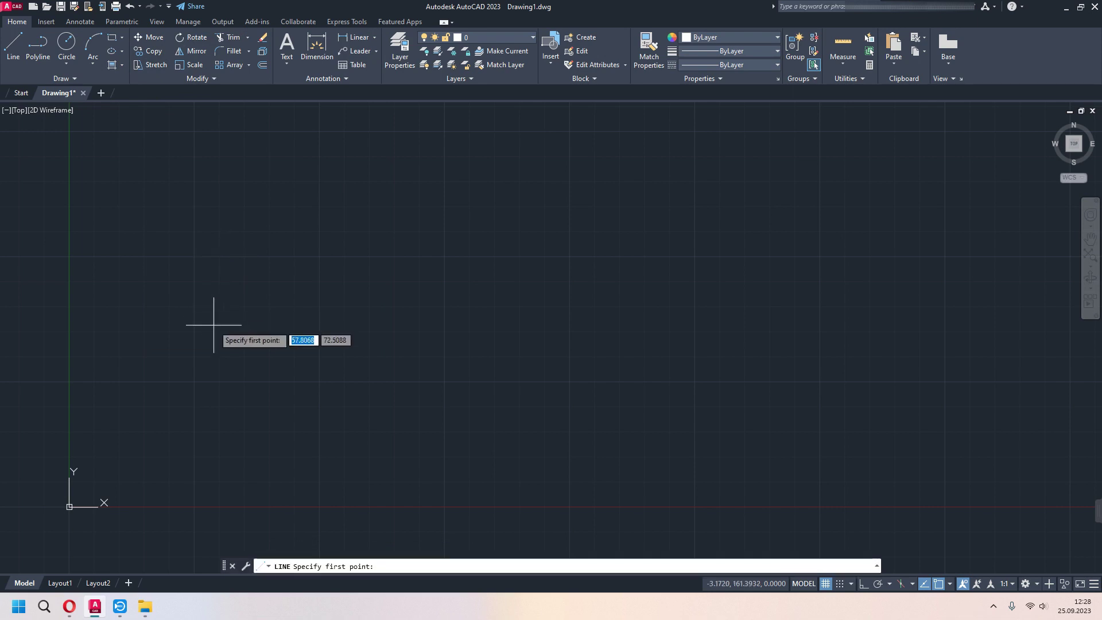
left_click(210, 330)
left_click(272, 246)
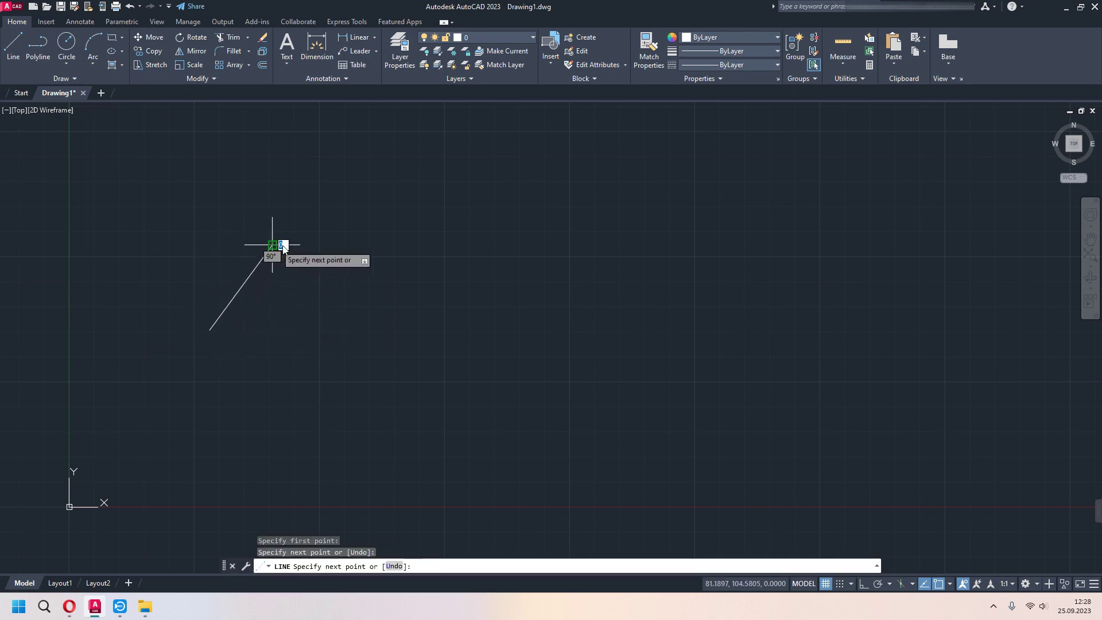
left_click(397, 254)
left_click(491, 333)
left_click(440, 439)
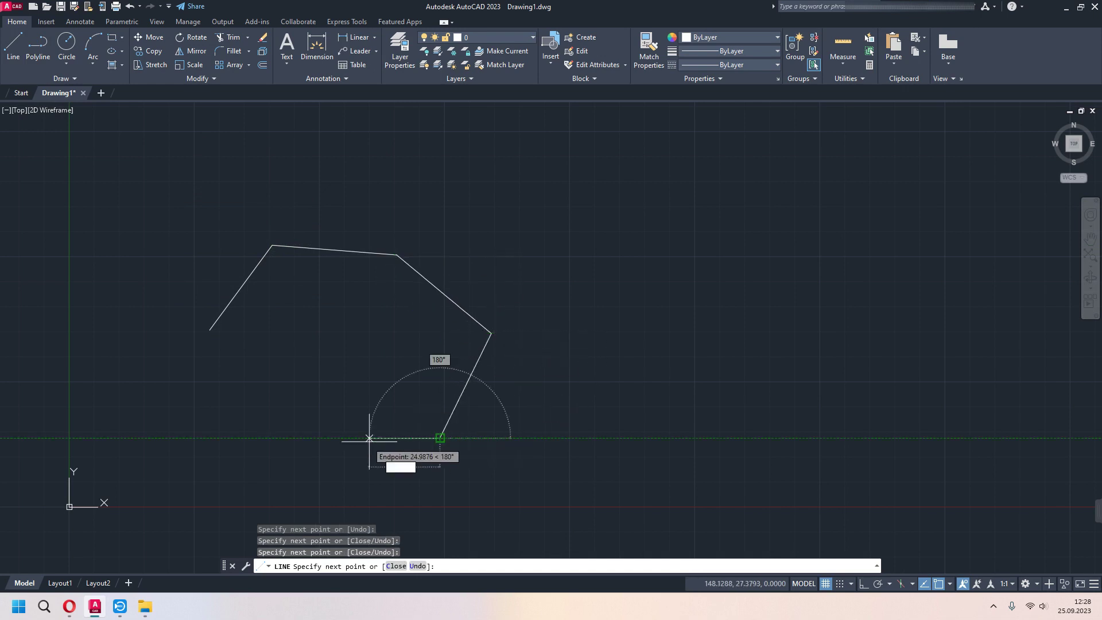
left_click(247, 452)
left_click(160, 385)
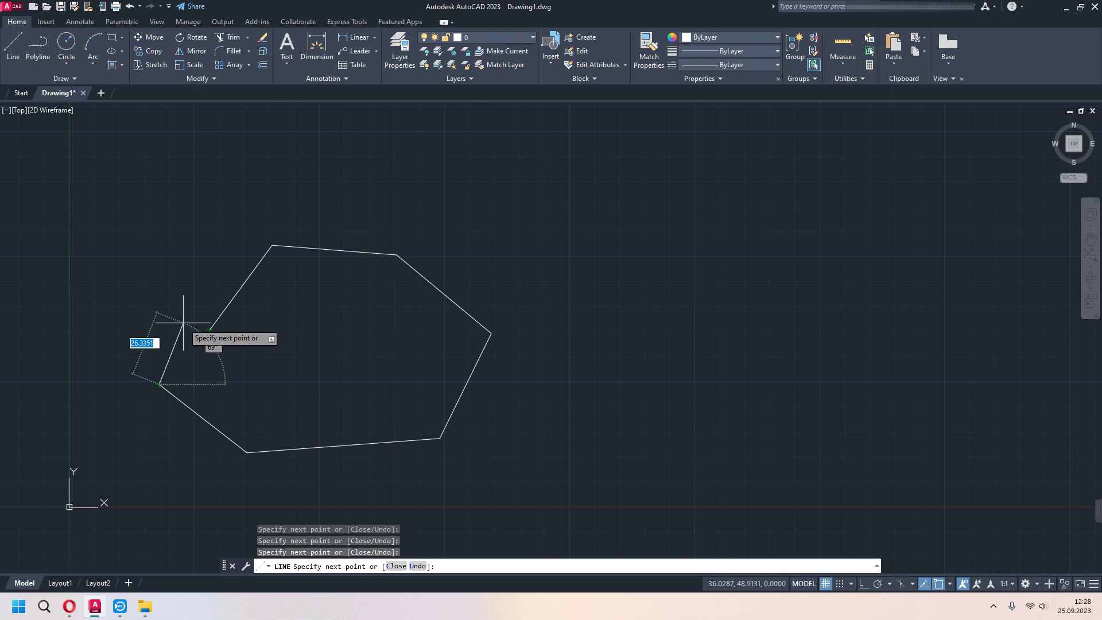
type("c")
key("Return")
middle_click_drag(214, 337, 262, 330)
left_click(369, 241)
left_click(481, 278)
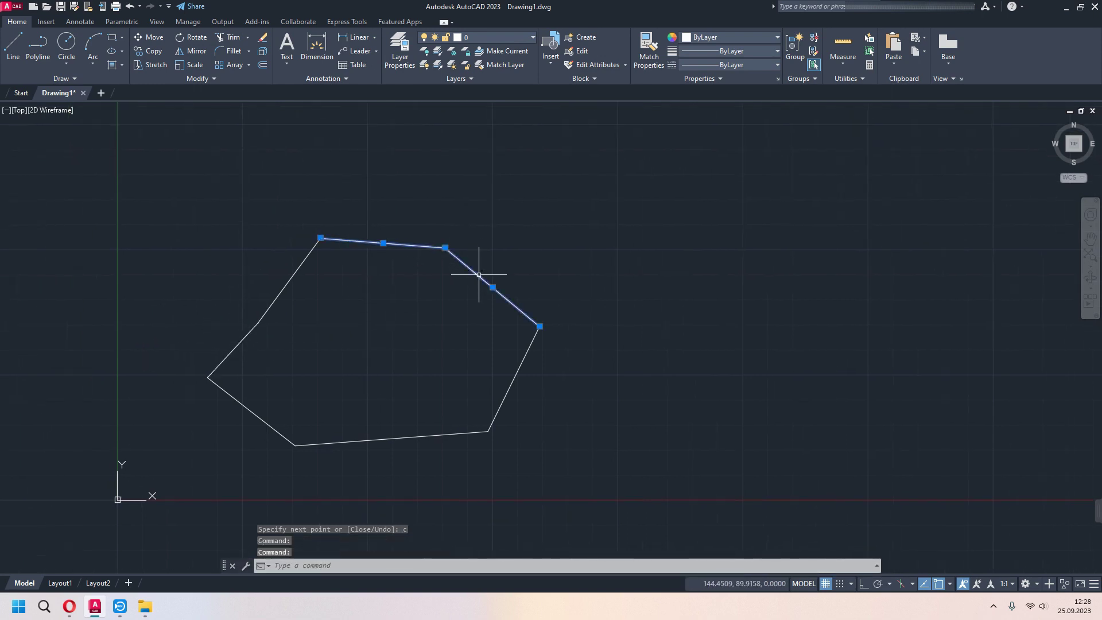
left_click(514, 378)
key("Escape")
Create a boundary polyline by picking a point inside the seven-sided outline.
left_click(624, 179)
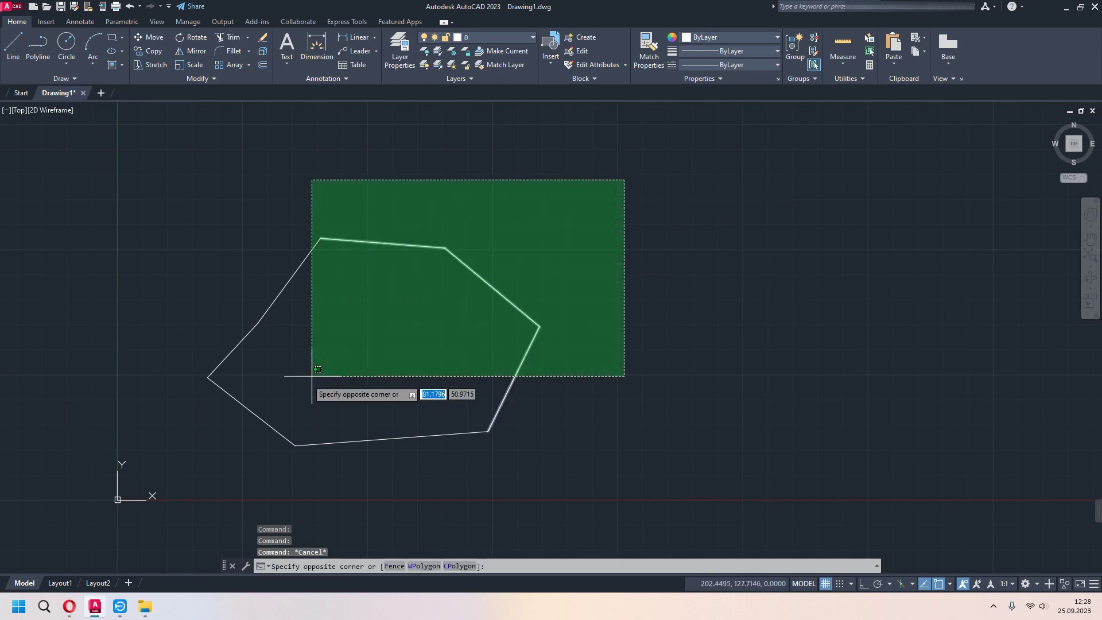
left_click(160, 490)
left_click(122, 65)
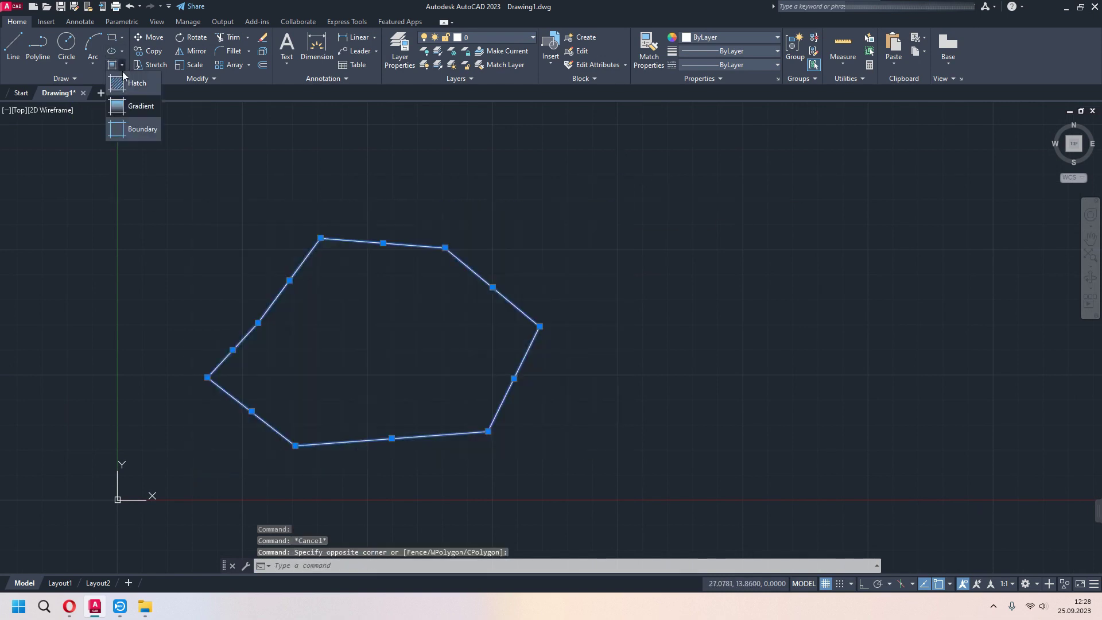
left_click(136, 130)
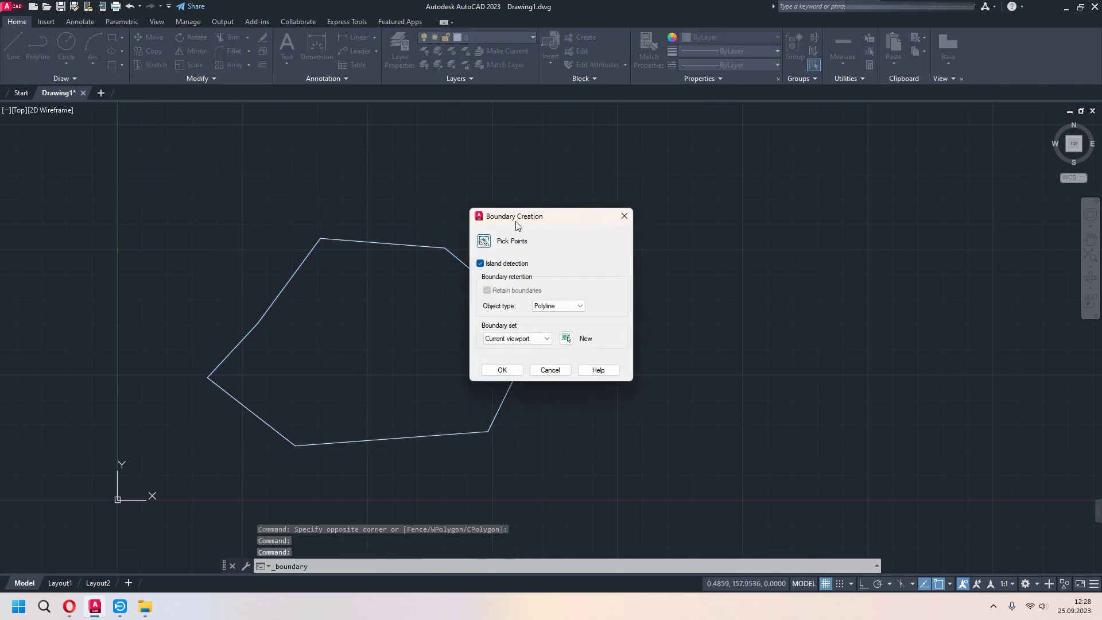
left_click_drag(516, 223, 607, 212)
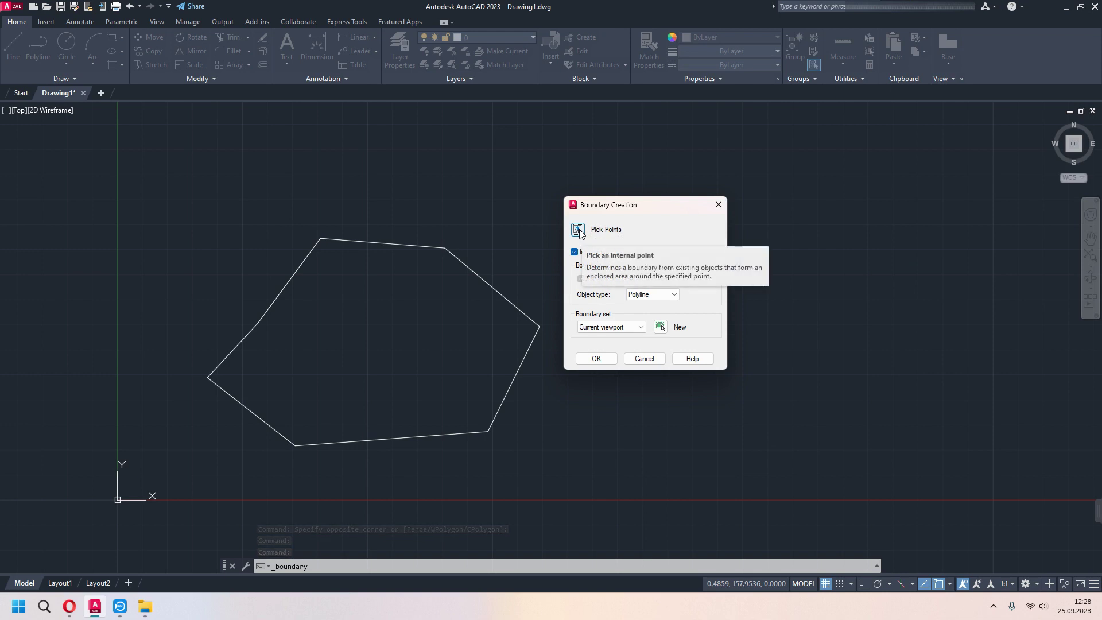
left_click(578, 230)
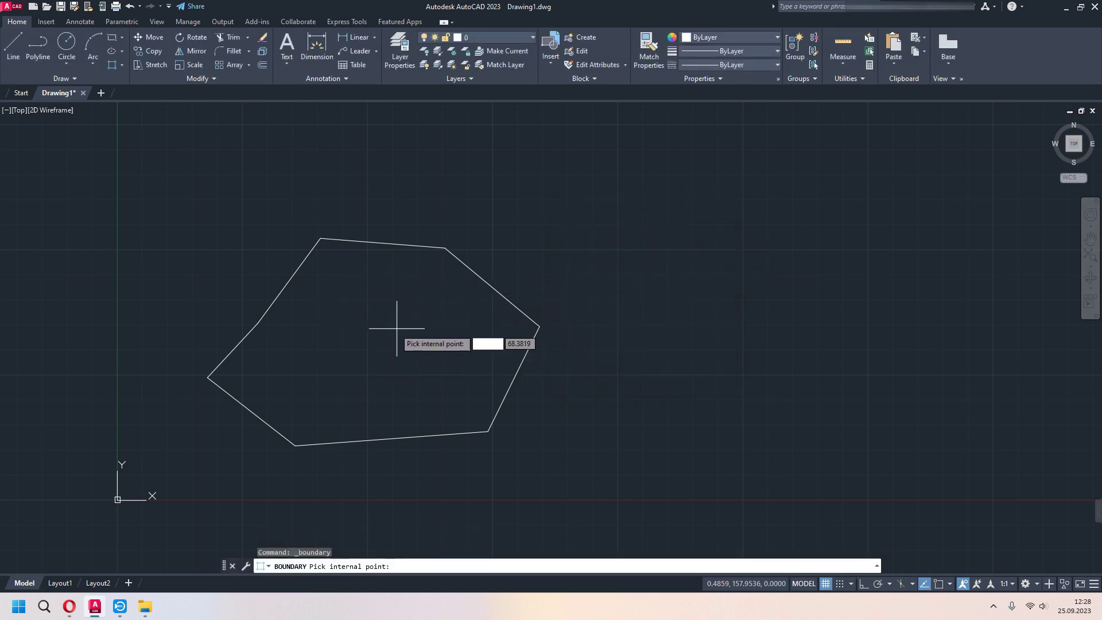
left_click(370, 326)
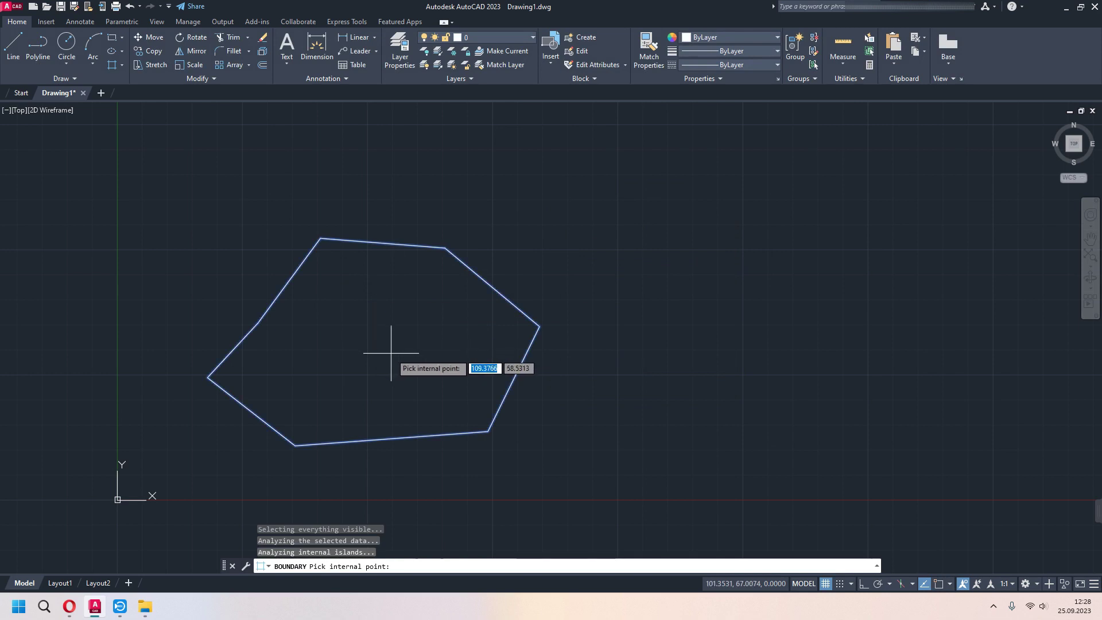
key("Return")
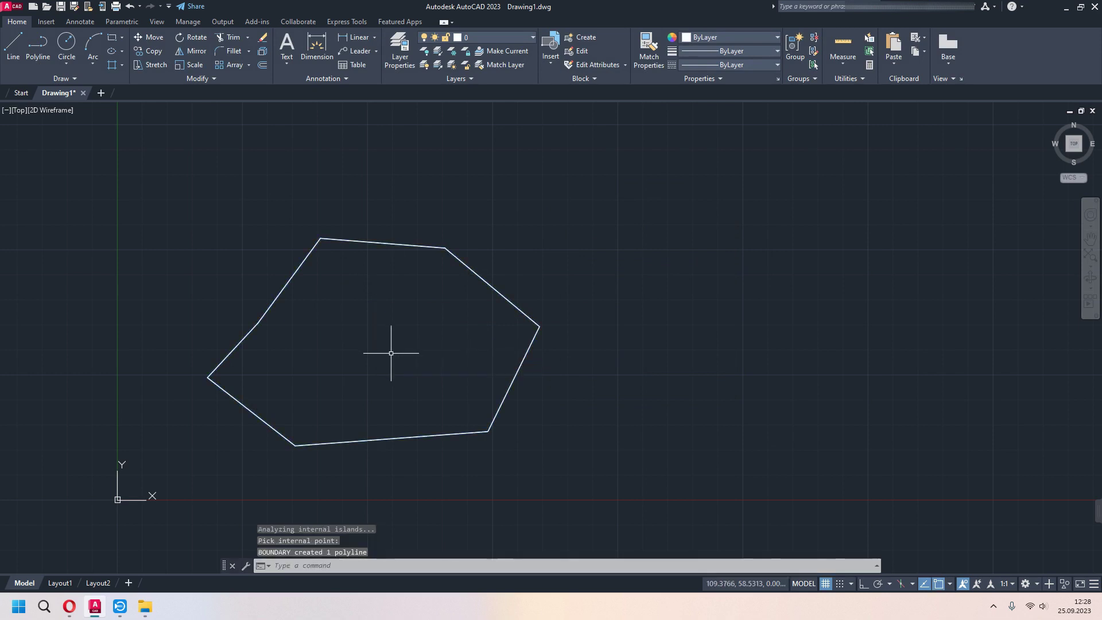
left_click(398, 437)
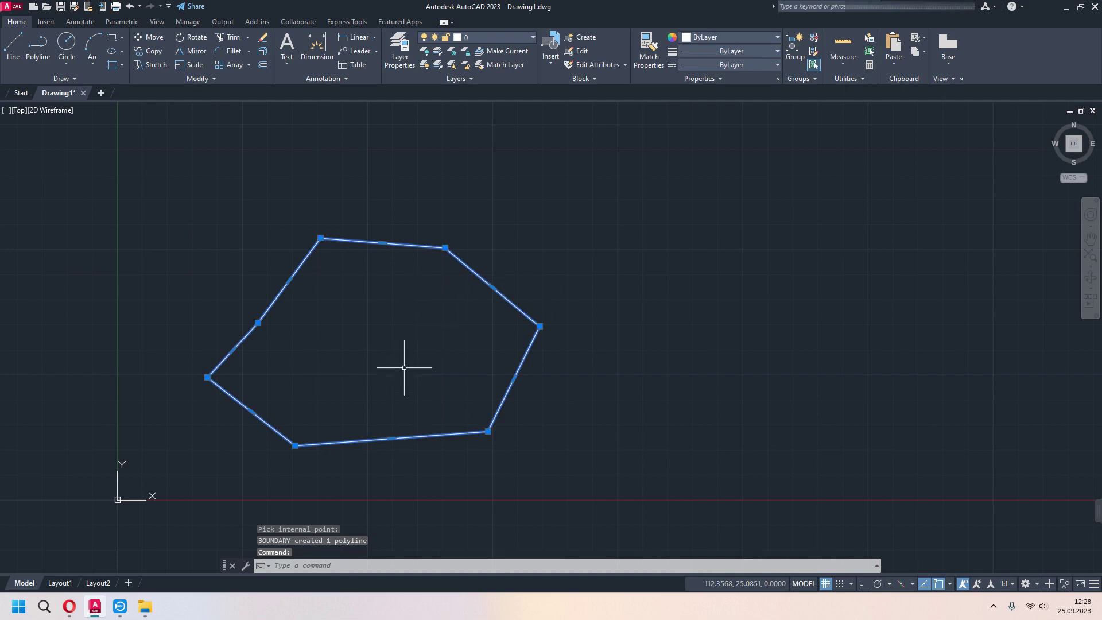
Move the boundary polyline from its right vertex to a spot right of the original outline.
middle_click_drag(561, 376, 535, 353)
type("m")
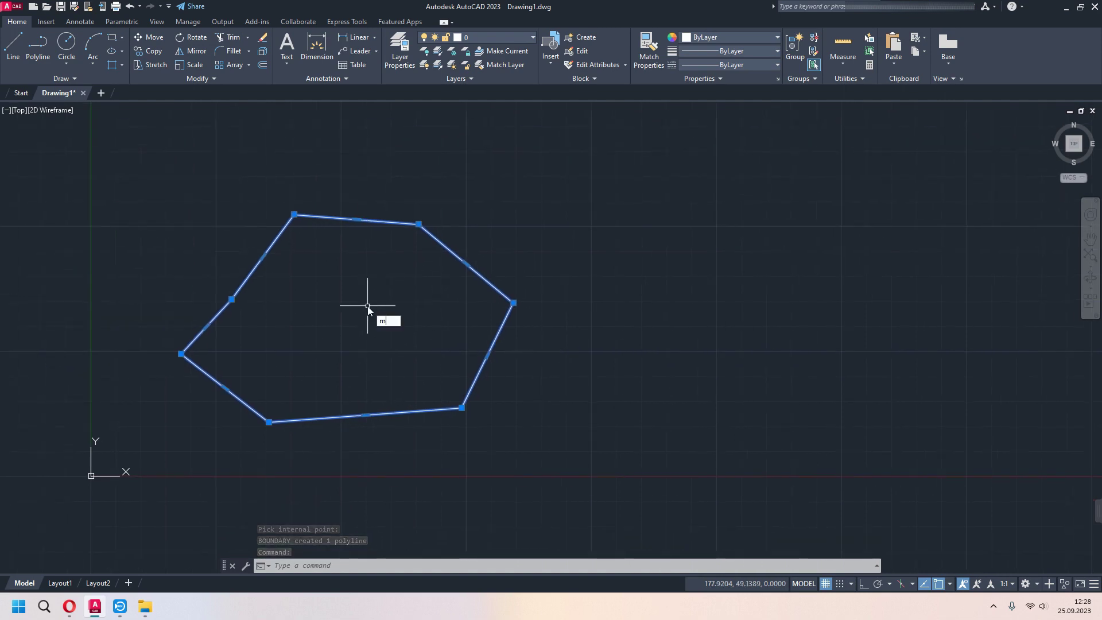
key("Return")
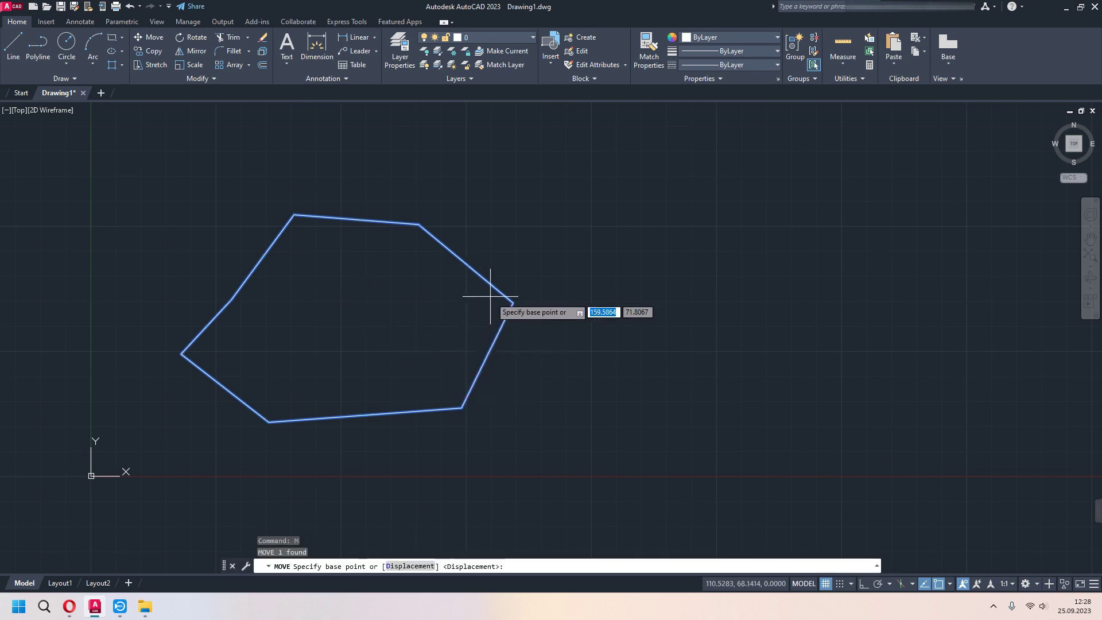
left_click(512, 297)
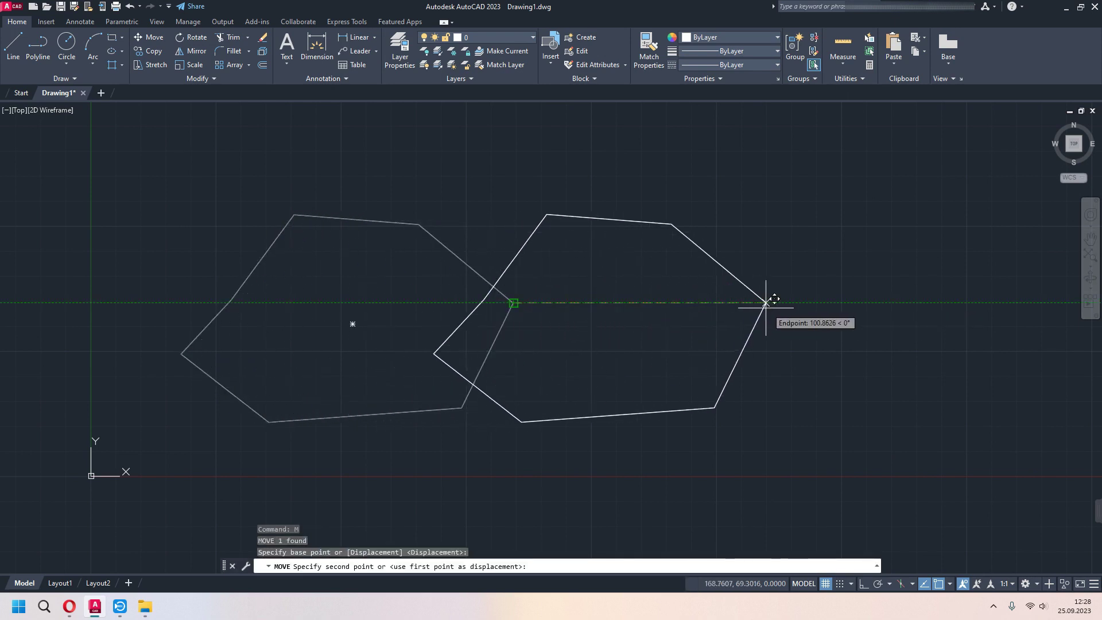
left_click(926, 304)
Inspect the outlines by selecting the moved right outline and edges of the left one.
middle_click_drag(436, 347, 433, 389)
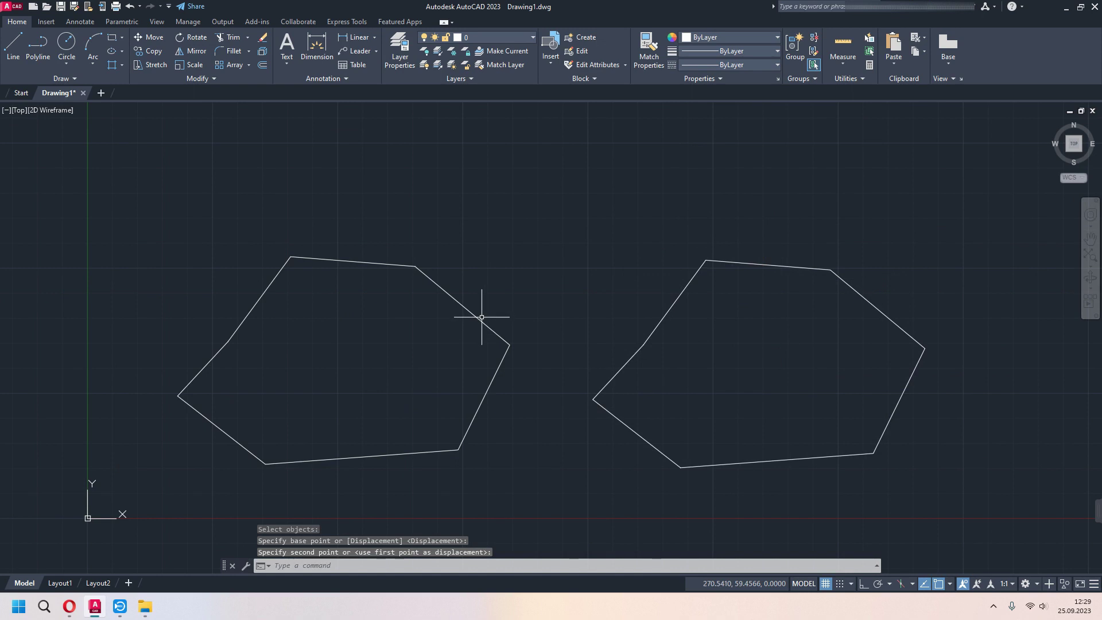
left_click(663, 318)
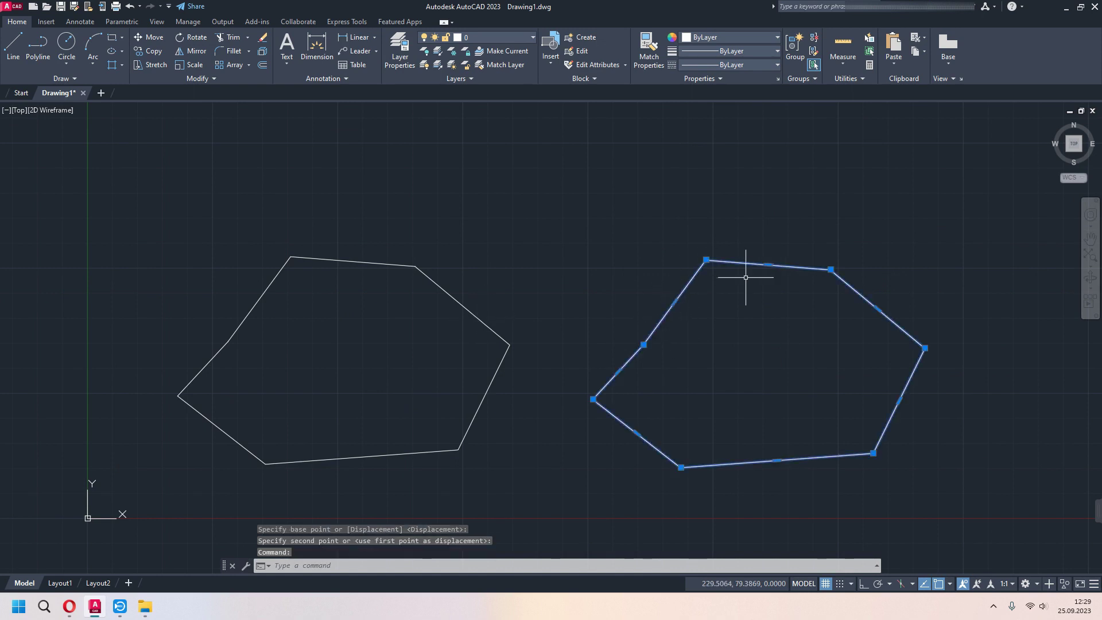
left_click(466, 305)
left_click(361, 252)
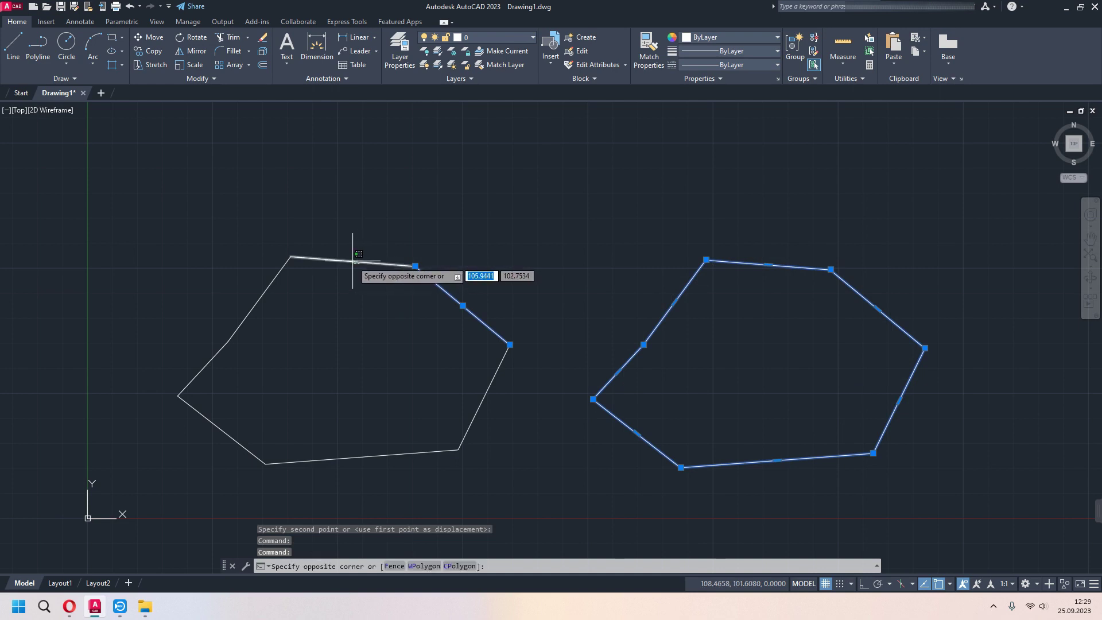
left_click(358, 254)
left_click(273, 286)
key("Escape")
key("Escape")
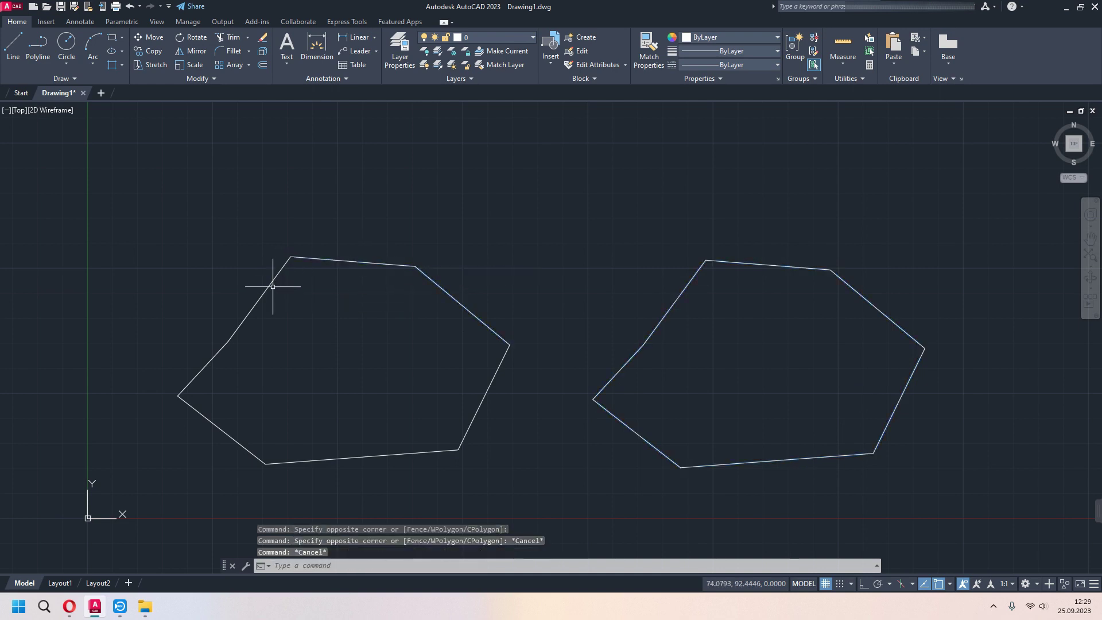
Confirm the right outline selects as one piece, then crossing-select the whole left outline.
left_click(595, 397)
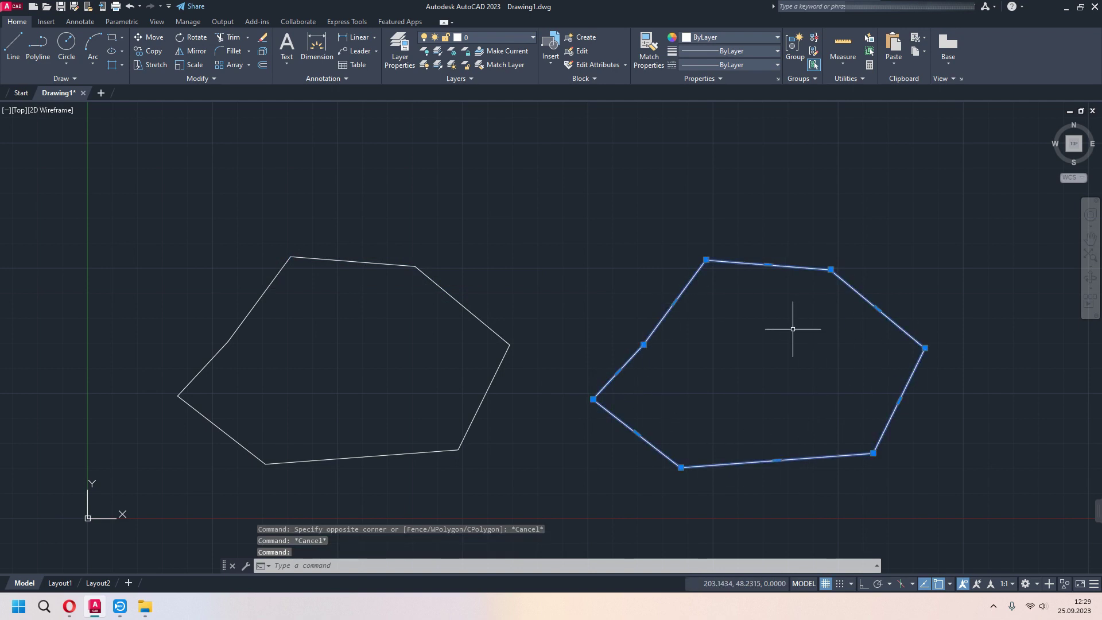
left_click(498, 335)
left_click(498, 369)
left_click(401, 451)
key("Escape")
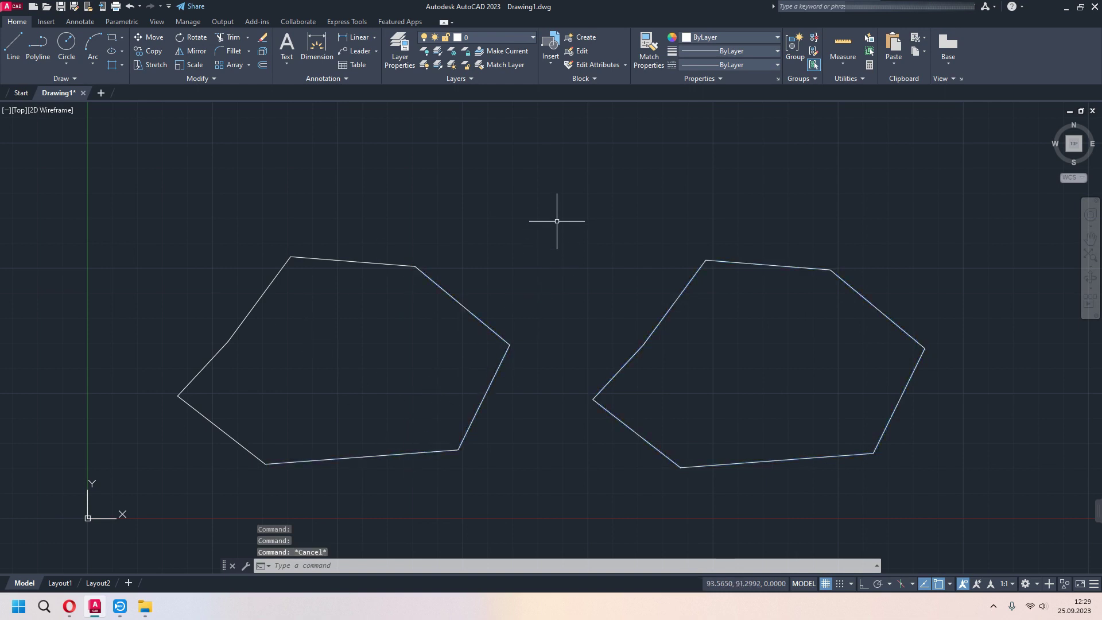
left_click(557, 221)
left_click(145, 482)
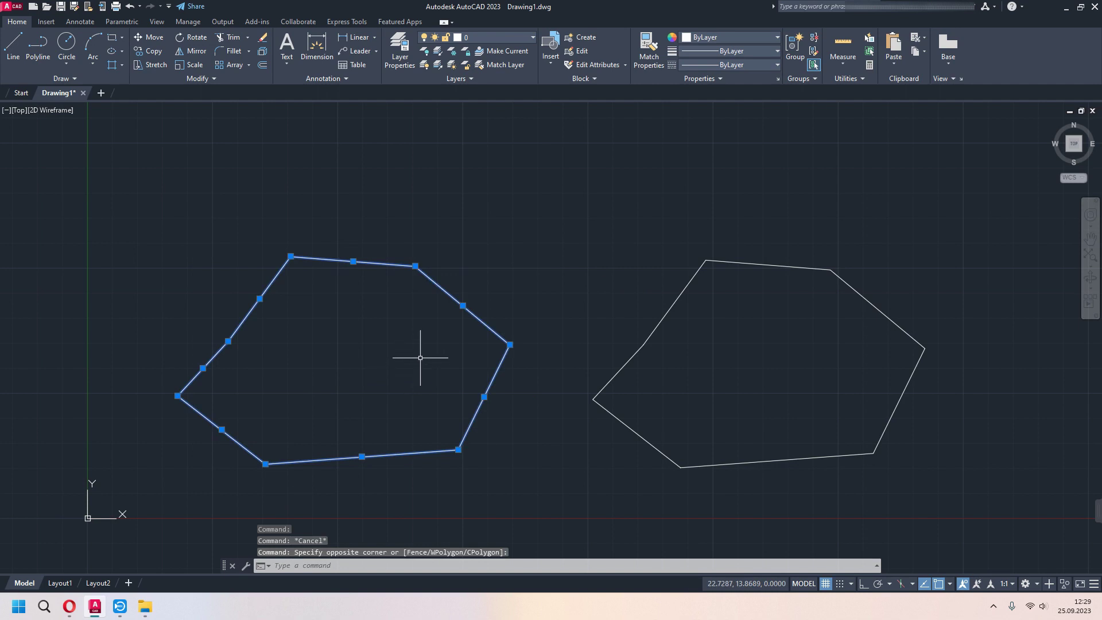
With PEDIT, convert a left-outline line to a polyline and join all its segments onto it.
type("p")
type("edi")
left_click(464, 385)
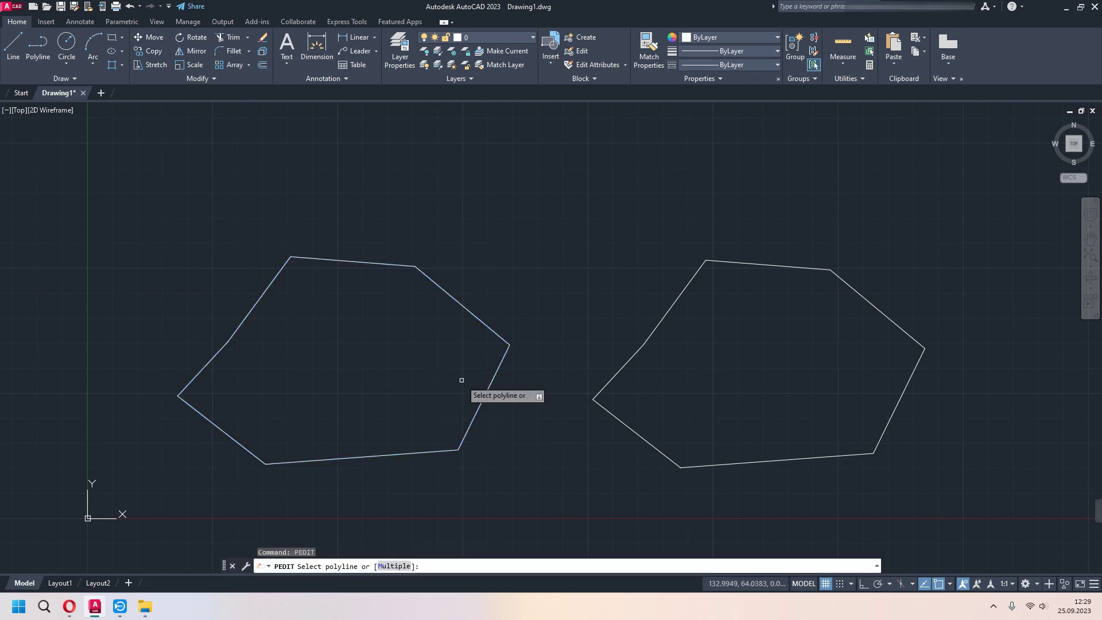
left_click(473, 314)
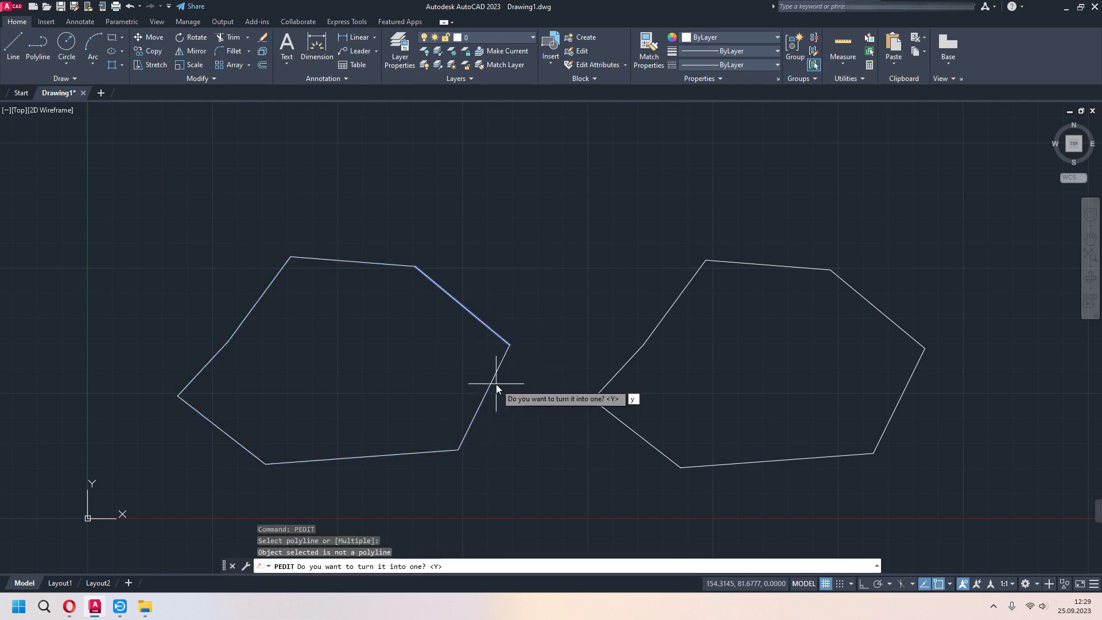
key("Return")
left_click(531, 426)
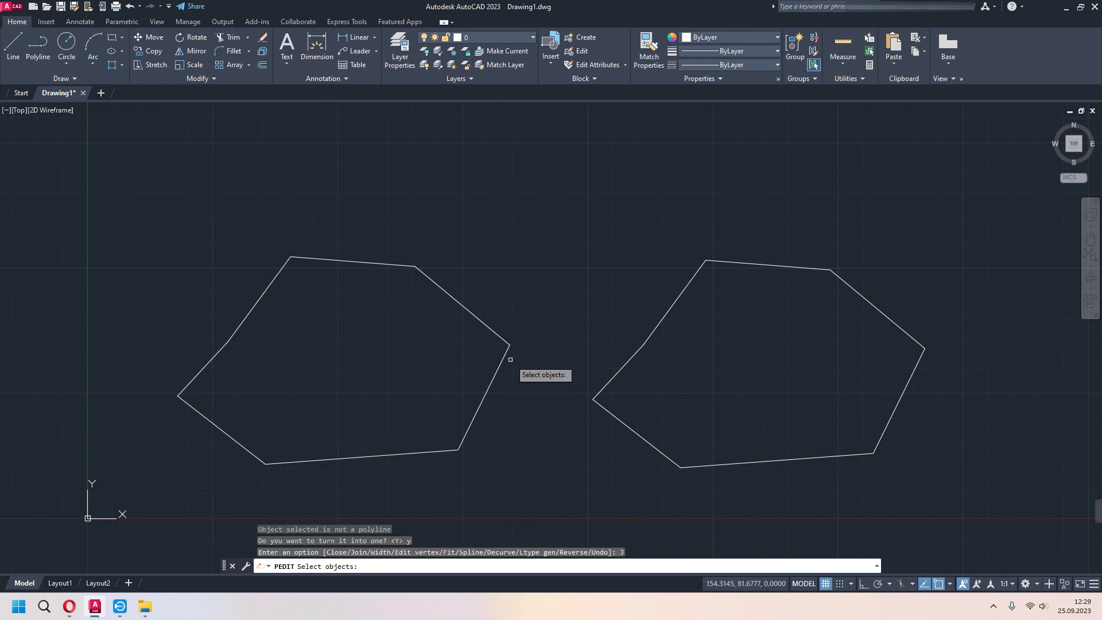
left_click_drag(511, 350, 539, 247)
left_click(539, 246)
left_click(195, 466)
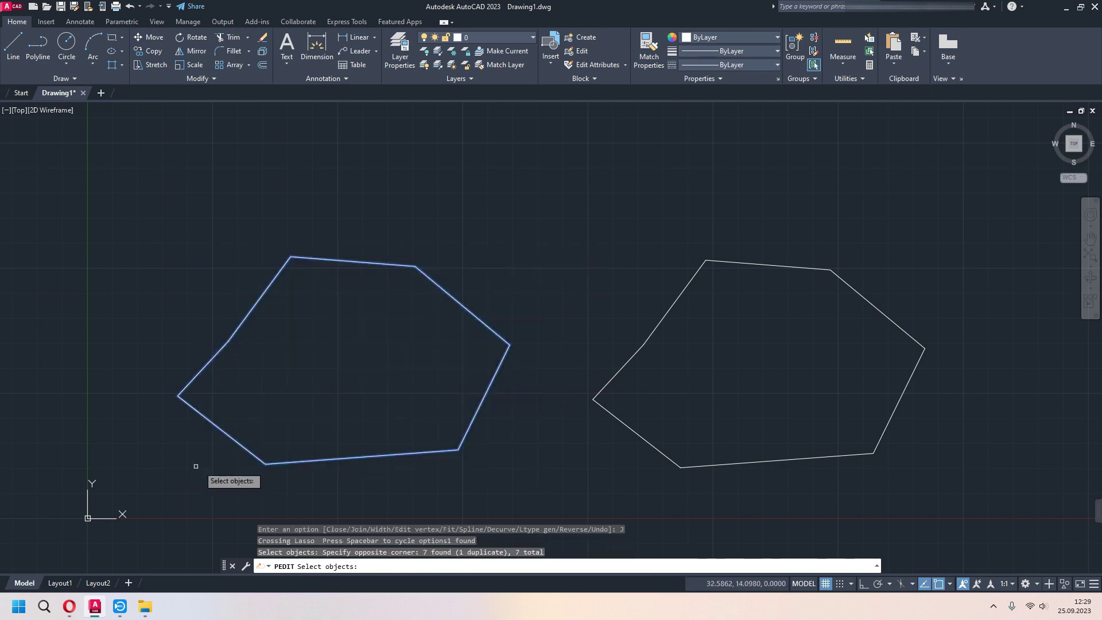
key("Return")
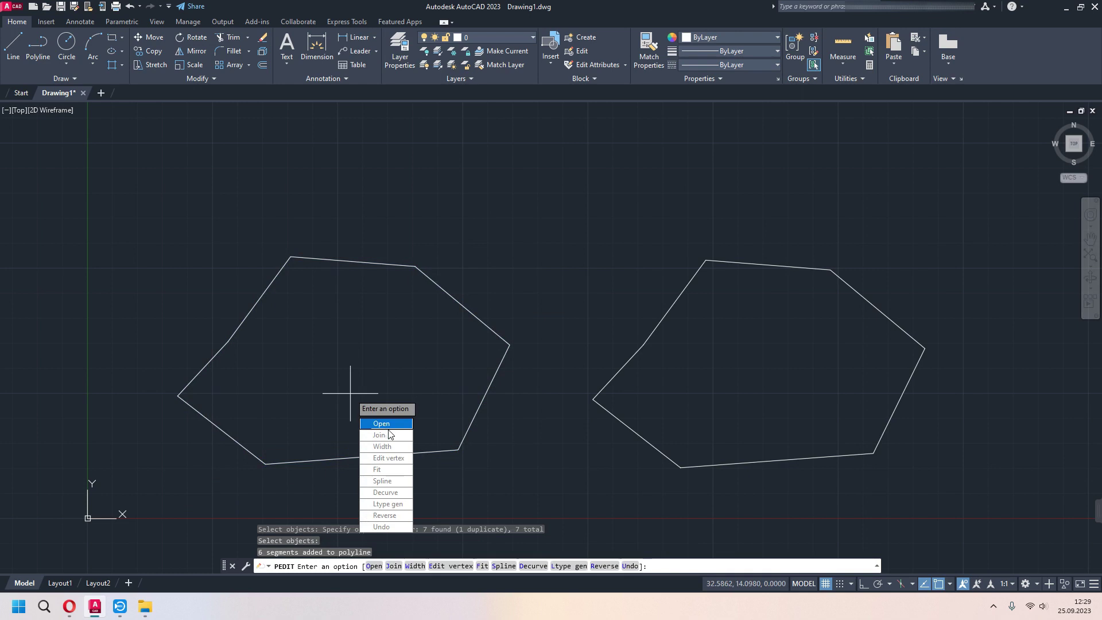
key("Escape")
key("Escape")
left_click(444, 290)
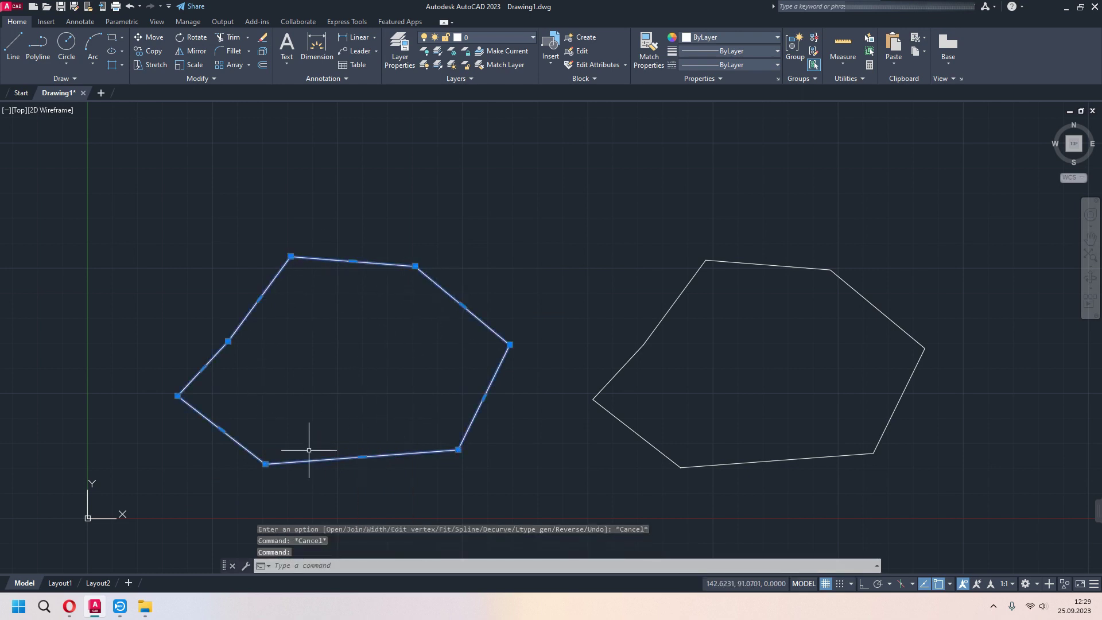
left_click(634, 358)
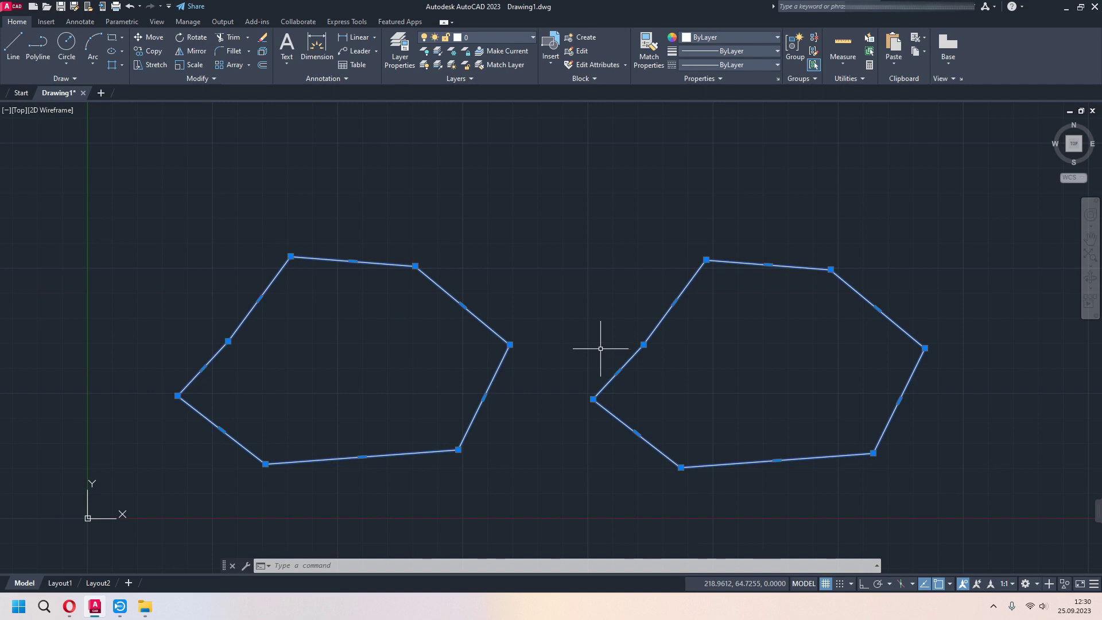
key("Escape")
left_click(123, 65)
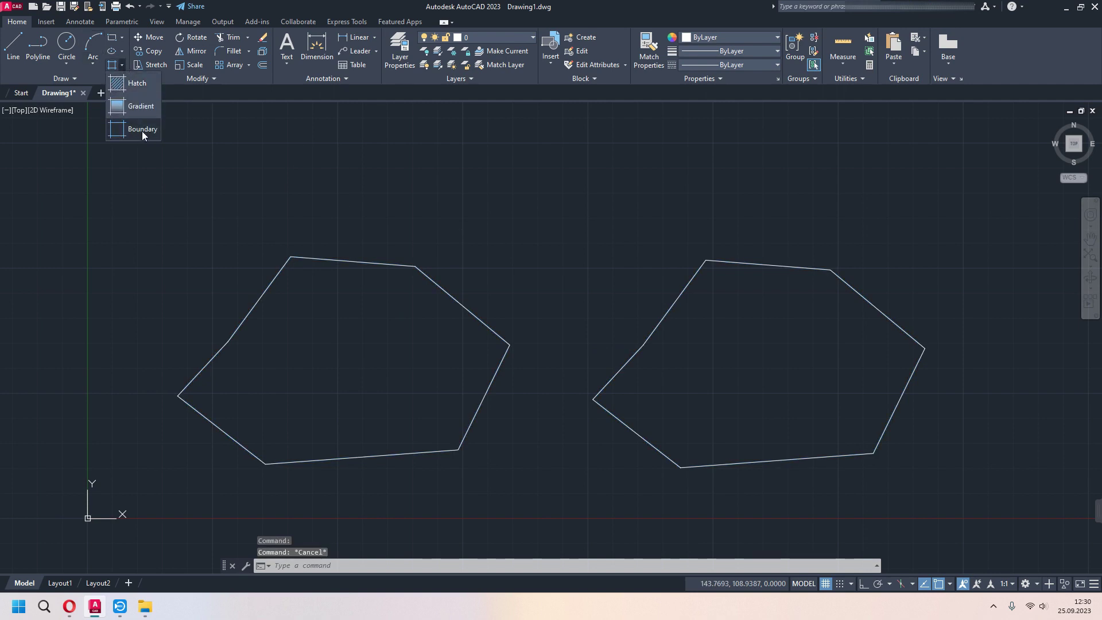
left_click(74, 78)
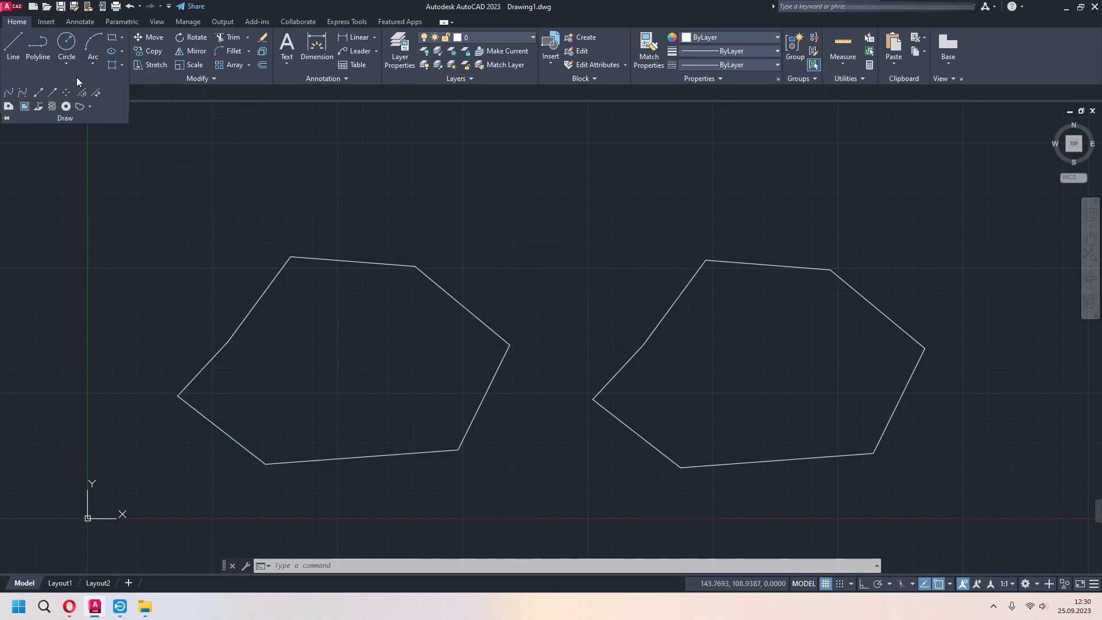